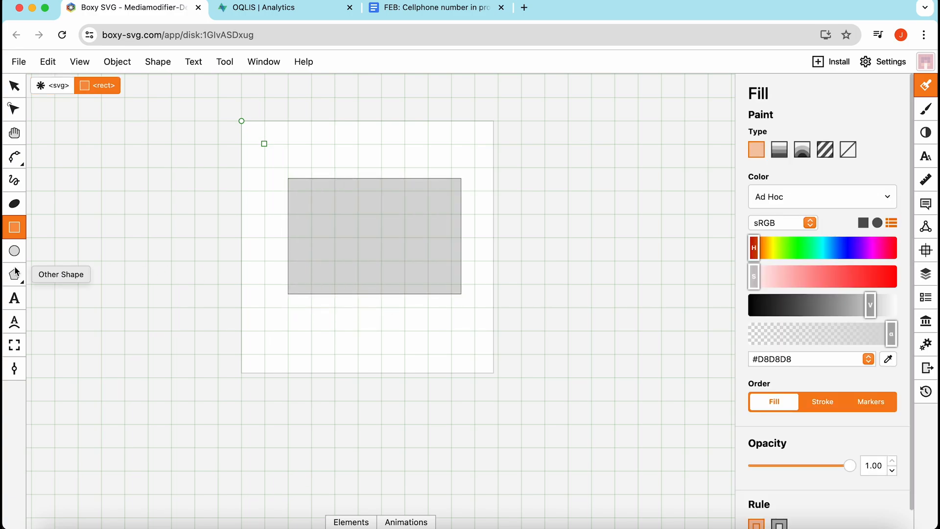
# Draw two circular wheels under the big rectangle with the Ellipse tool.
pyautogui.click(14, 250)
pyautogui.moveTo(302, 296)
pyautogui.mouseDown()
pyautogui.moveTo(336, 319)
pyautogui.moveTo(335, 331)
pyautogui.mouseUp()
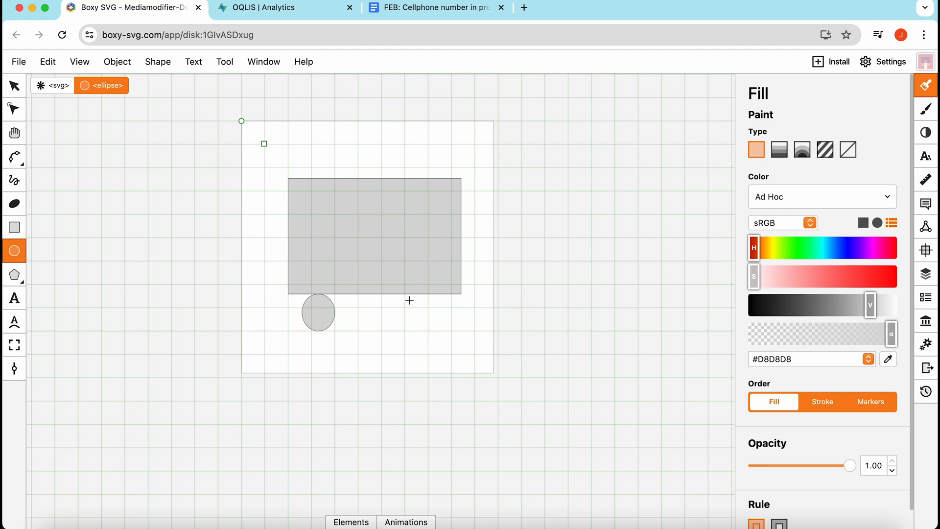
pyautogui.moveTo(405, 295)
pyautogui.mouseDown()
pyautogui.moveTo(447, 327)
pyautogui.moveTo(441, 331)
pyautogui.mouseUp()
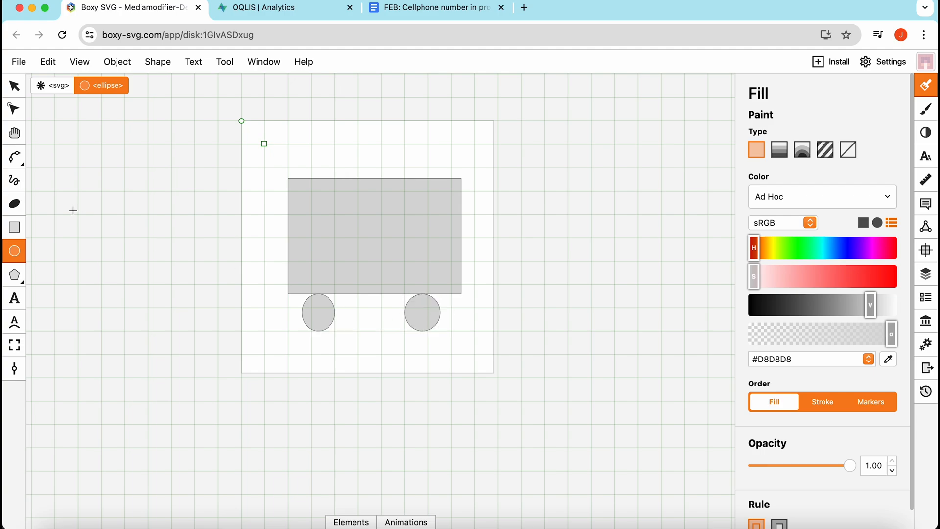
# Add a thin rectangle on the body's right side, coloured dark red-brown #6B4242.
pyautogui.click(14, 227)
pyautogui.moveTo(461, 203); pyautogui.dragTo(482, 277)
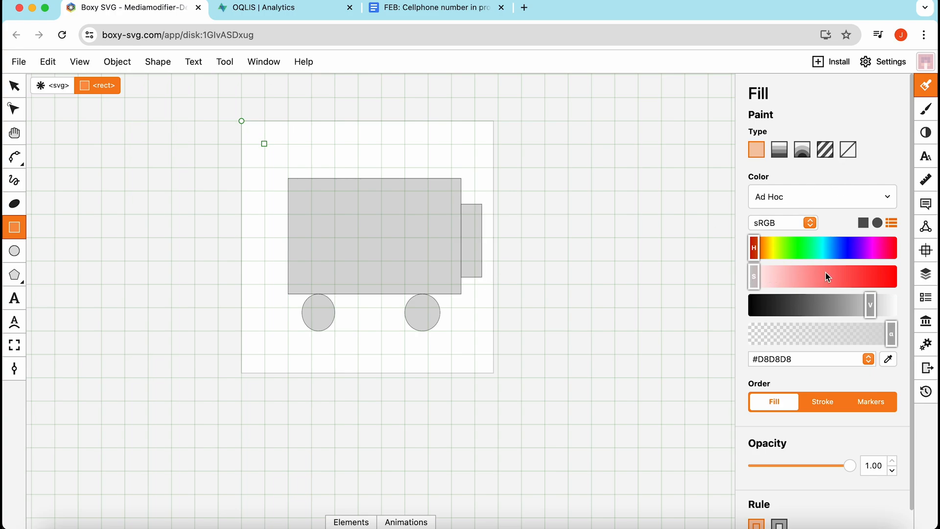
pyautogui.moveTo(826, 275)
pyautogui.mouseDown()
pyautogui.moveTo(850, 277)
pyautogui.moveTo(810, 283)
pyautogui.mouseUp()
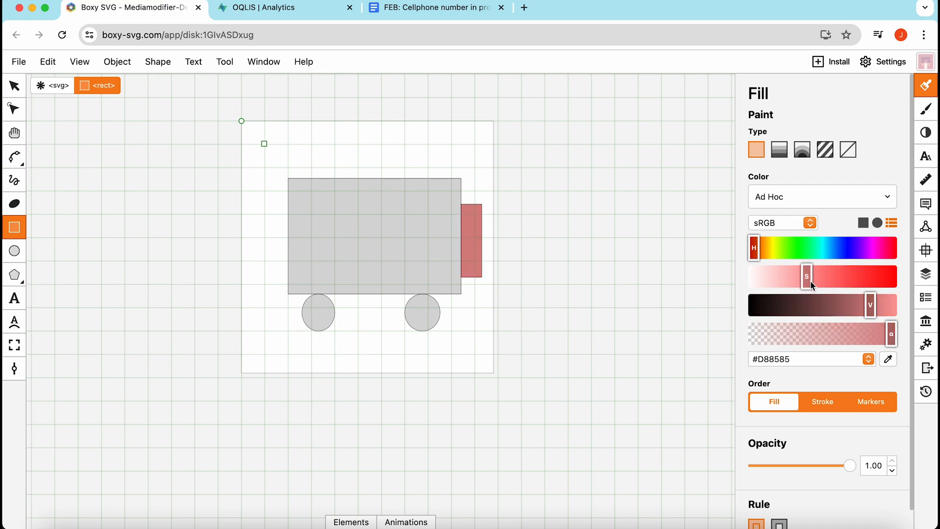
pyautogui.moveTo(870, 308); pyautogui.dragTo(812, 317)
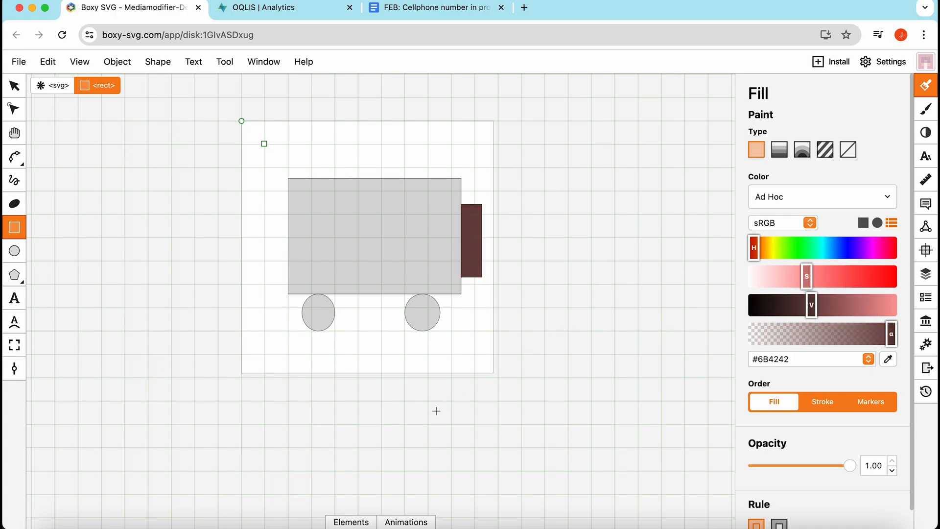
# Inspect the first wheel's style attribute in the Elements markup panel, then hide the panel.
pyautogui.click(359, 523)
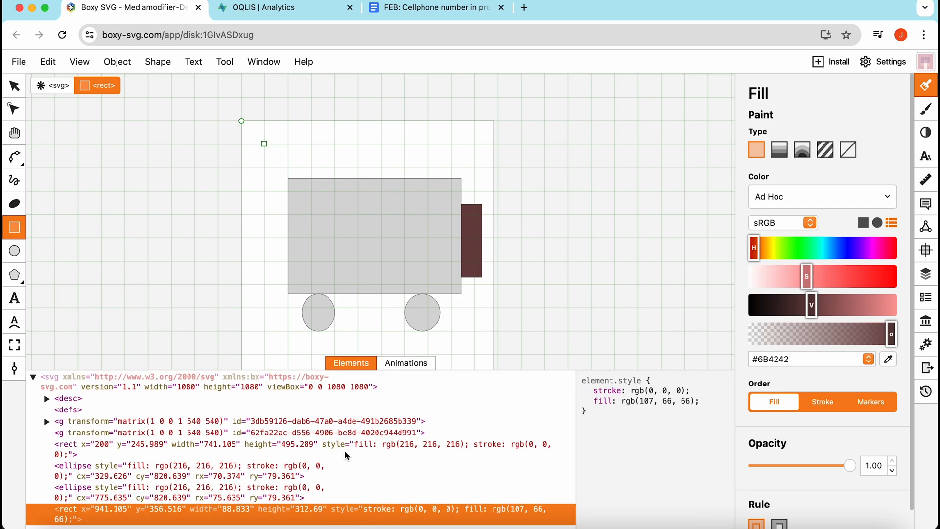
pyautogui.click(218, 474)
pyautogui.click(218, 473)
pyautogui.click(235, 470)
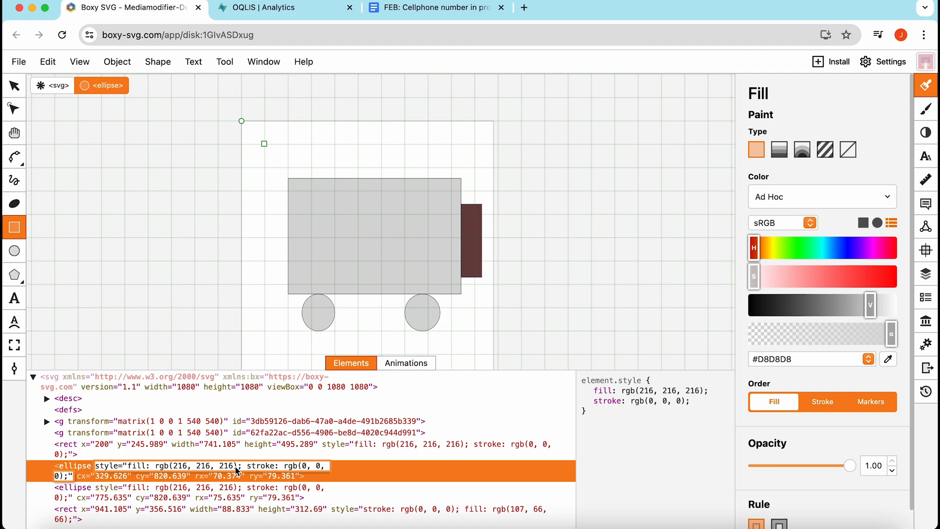
pyautogui.click(361, 363)
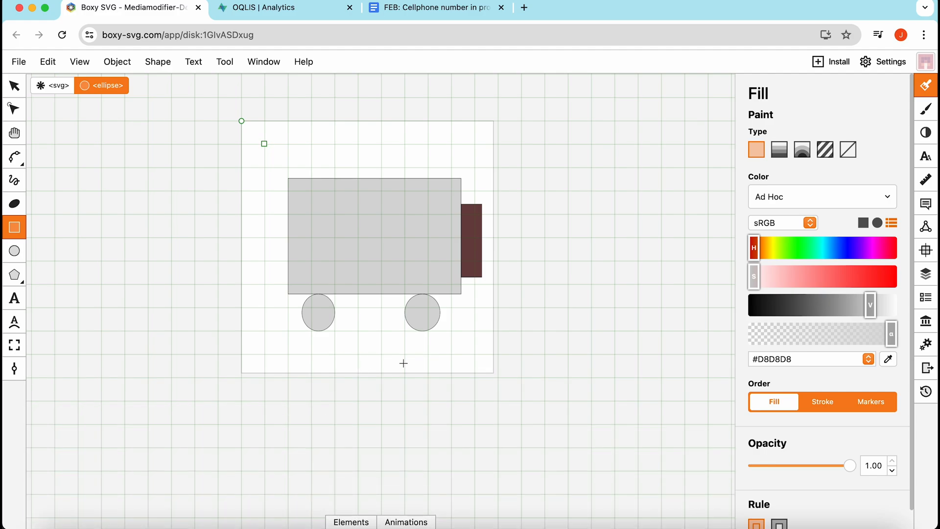
# Generate a 1 KB SVG export preview of the drawing and go to the OQLIS Explore page.
pyautogui.click(926, 367)
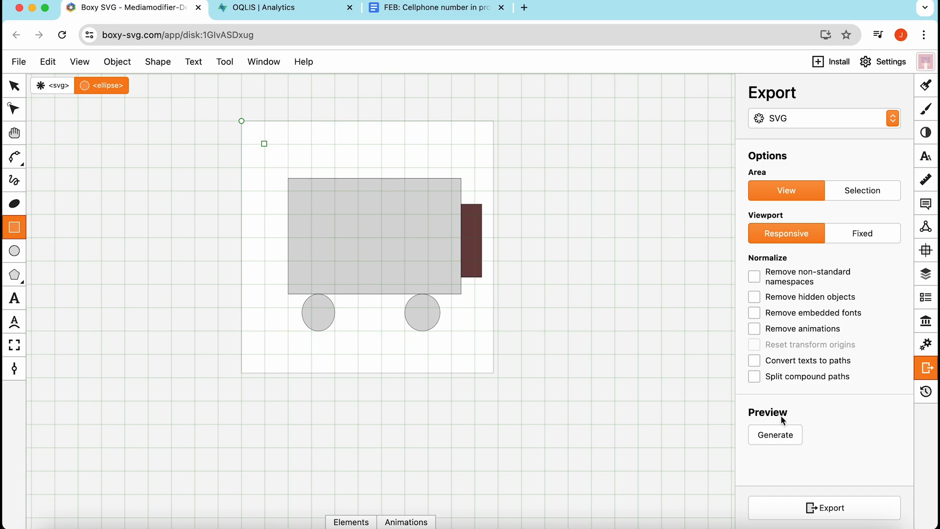
pyautogui.click(778, 433)
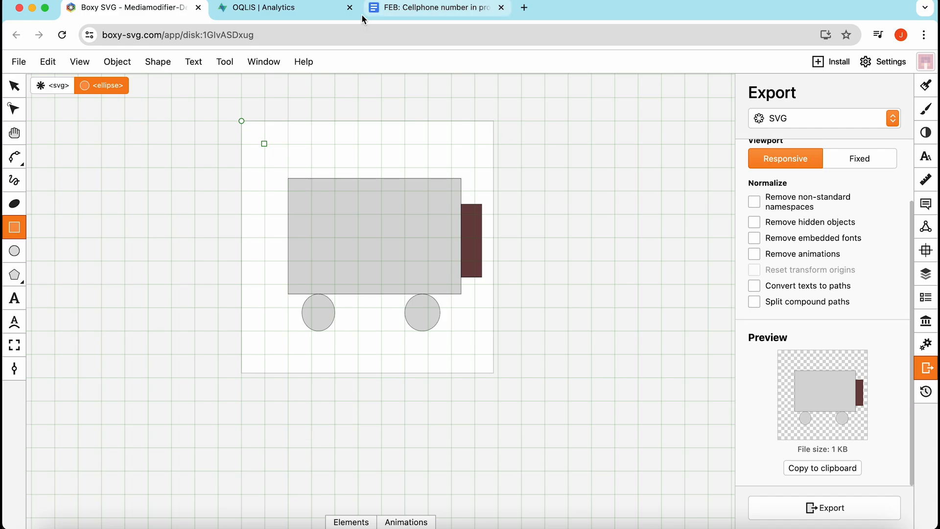
pyautogui.click(312, 9)
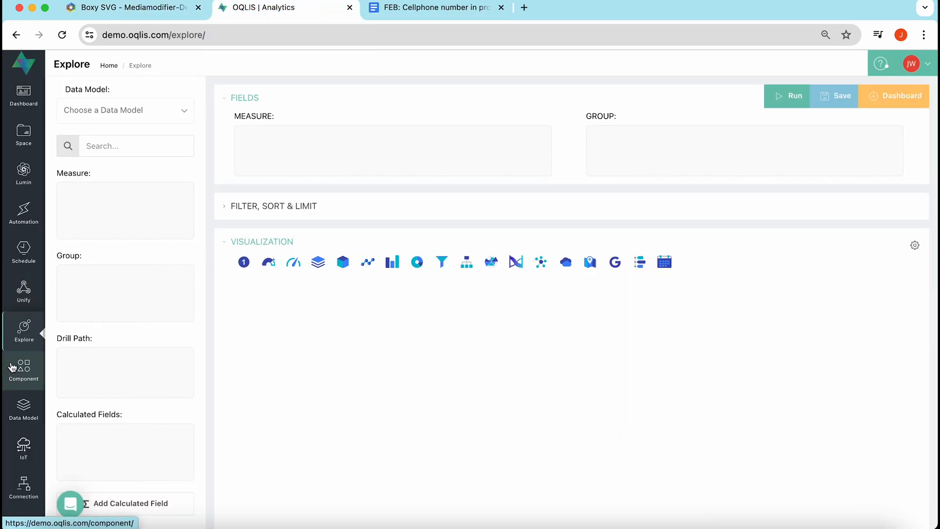
# On FootballStats_data, sum Goals grouped by Name, shown as a Single Value visualization.
pyautogui.click(165, 116)
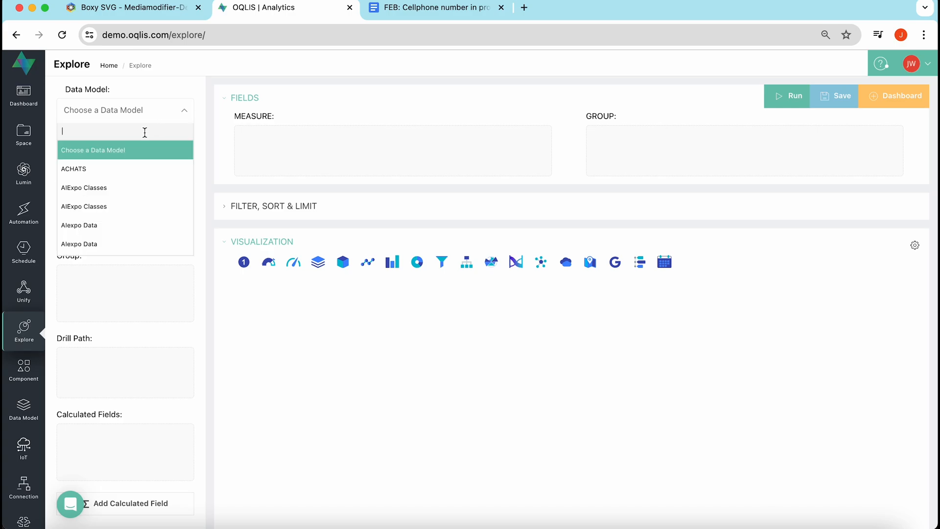
pyautogui.write('footba')
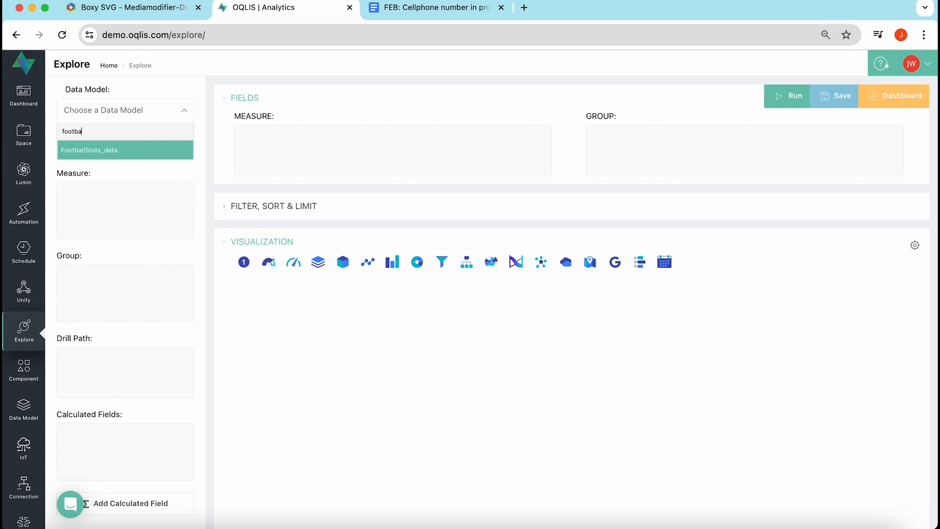
pyautogui.click(122, 151)
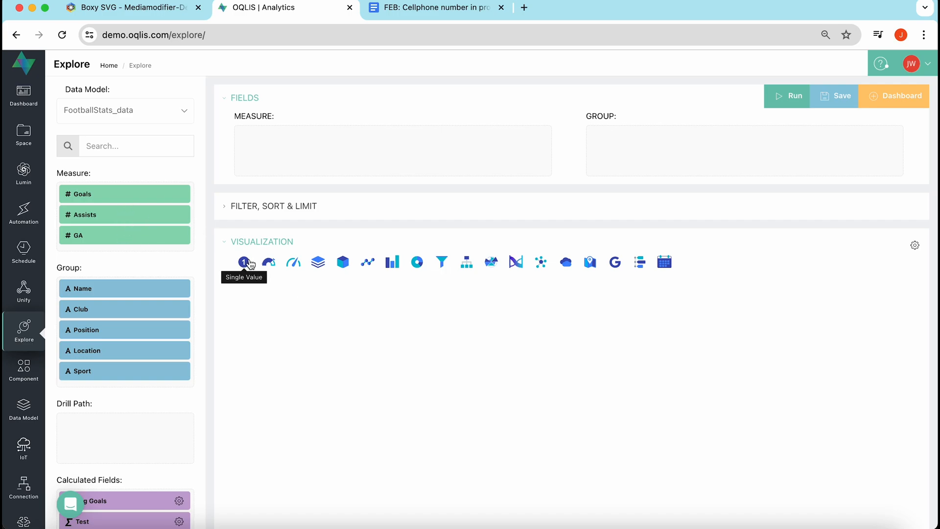
pyautogui.moveTo(101, 199); pyautogui.dragTo(296, 149)
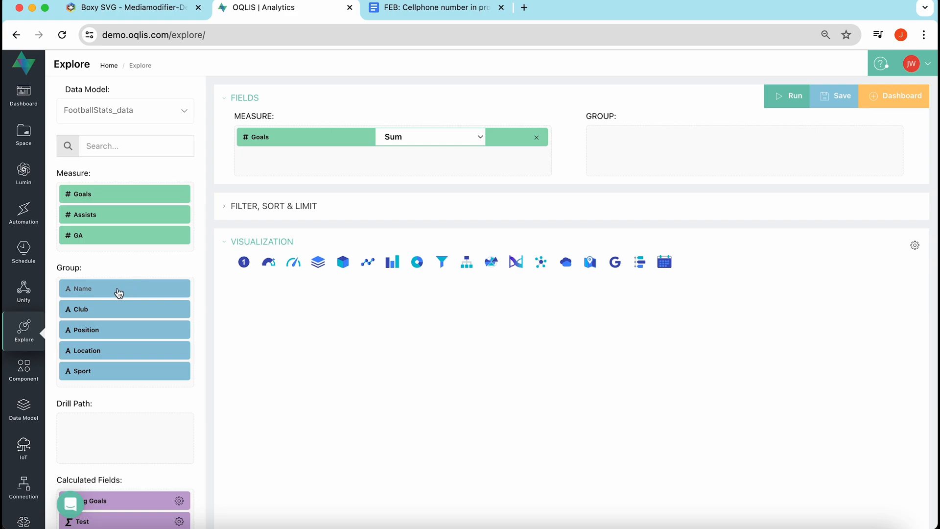
pyautogui.moveTo(118, 293); pyautogui.dragTo(671, 146)
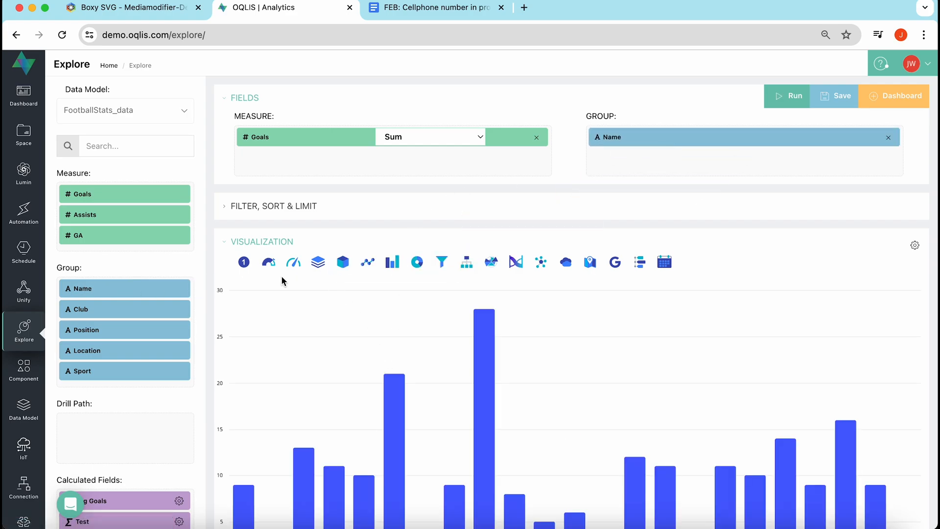
pyautogui.click(246, 266)
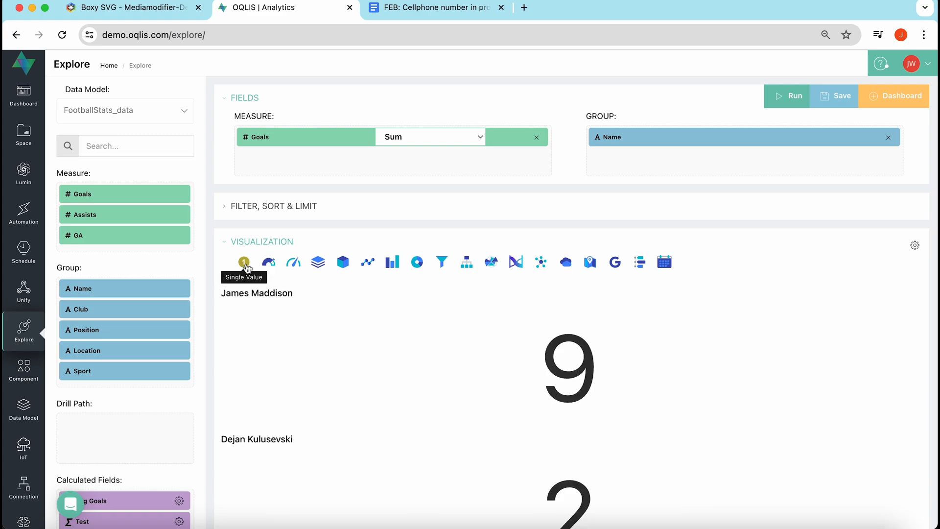
# Paste the SVG player markup into the HTML settings and set Override Content with HTML to Yes.
pyautogui.click(916, 246)
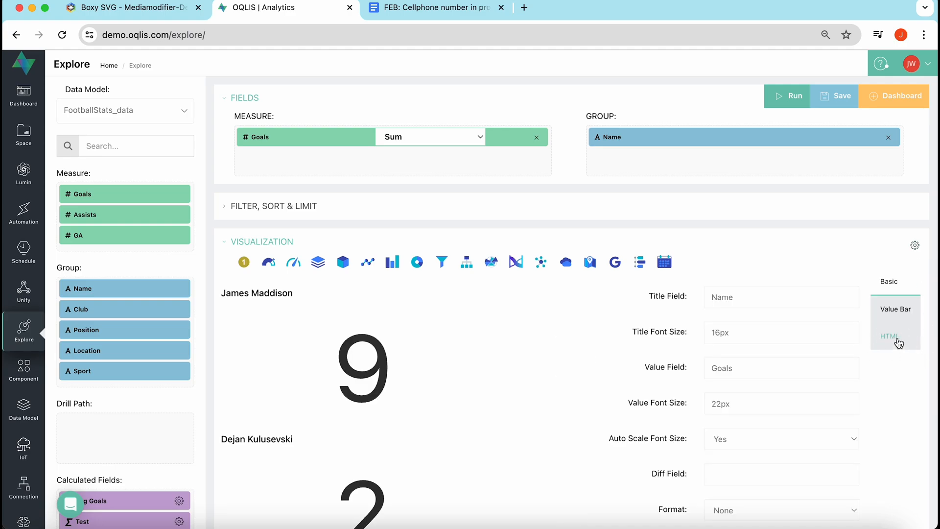
pyautogui.click(899, 342)
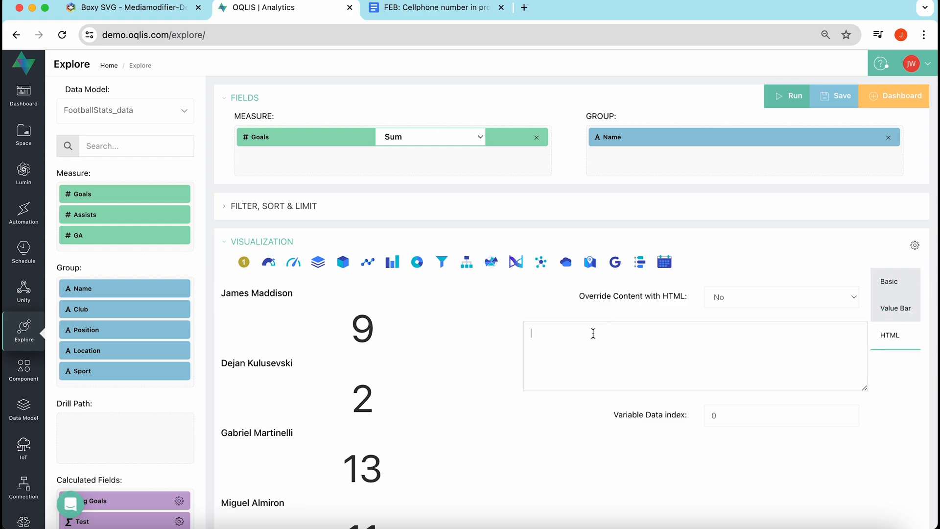
pyautogui.press('super+v')
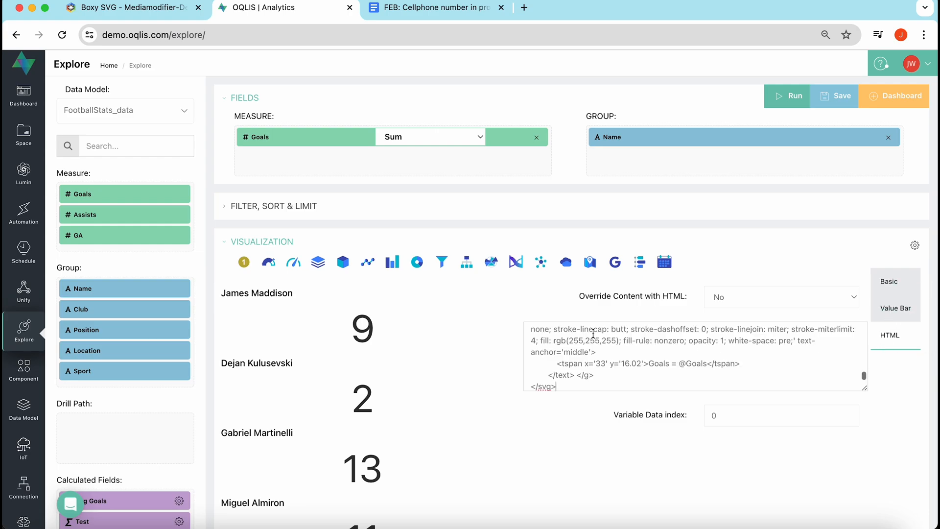
pyautogui.scroll(2, 571, 352)
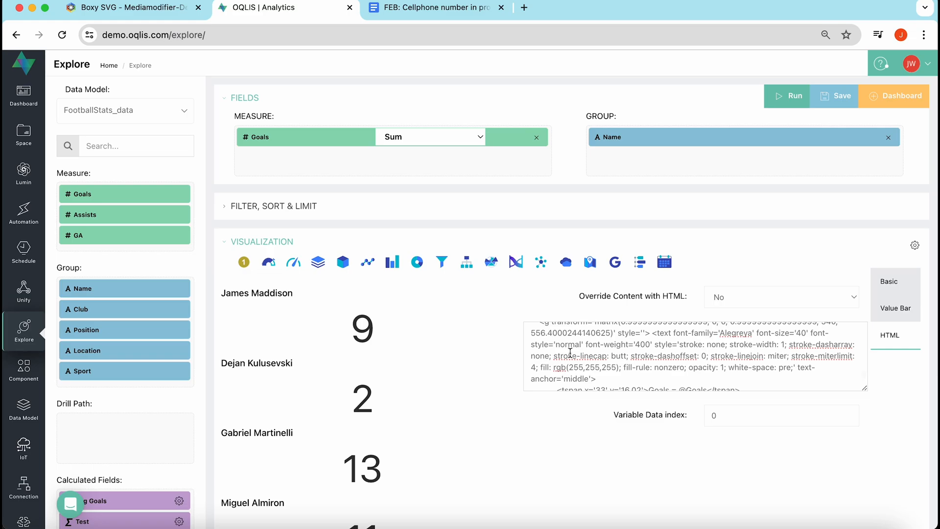
pyautogui.scroll(5, 571, 352)
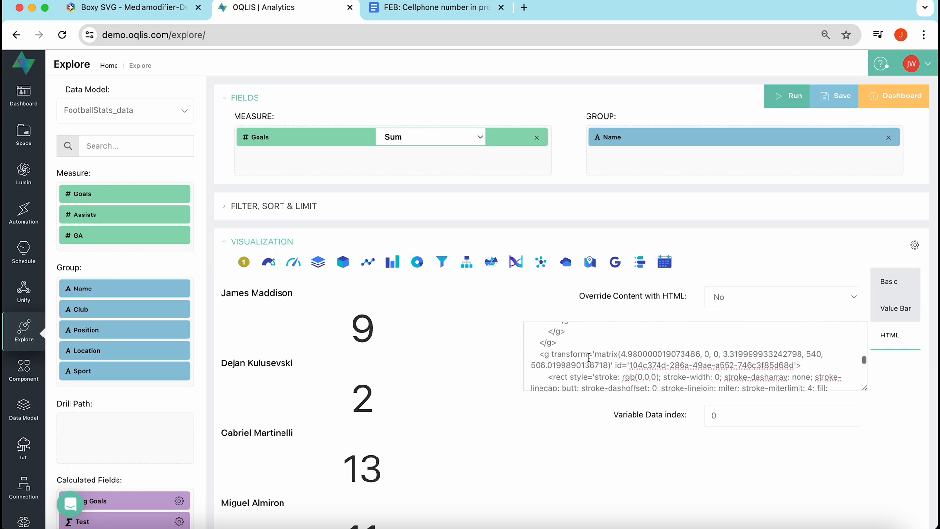
pyautogui.scroll(10, 590, 357)
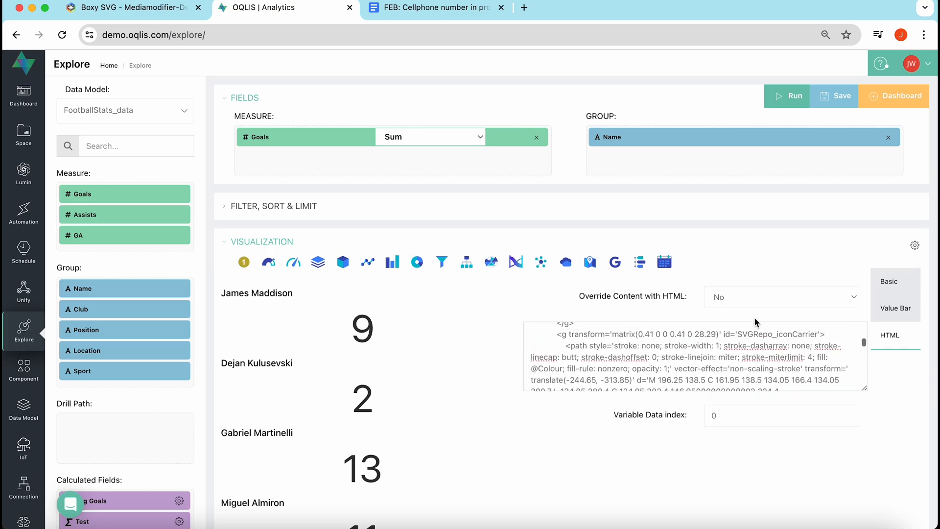
pyautogui.click(720, 295)
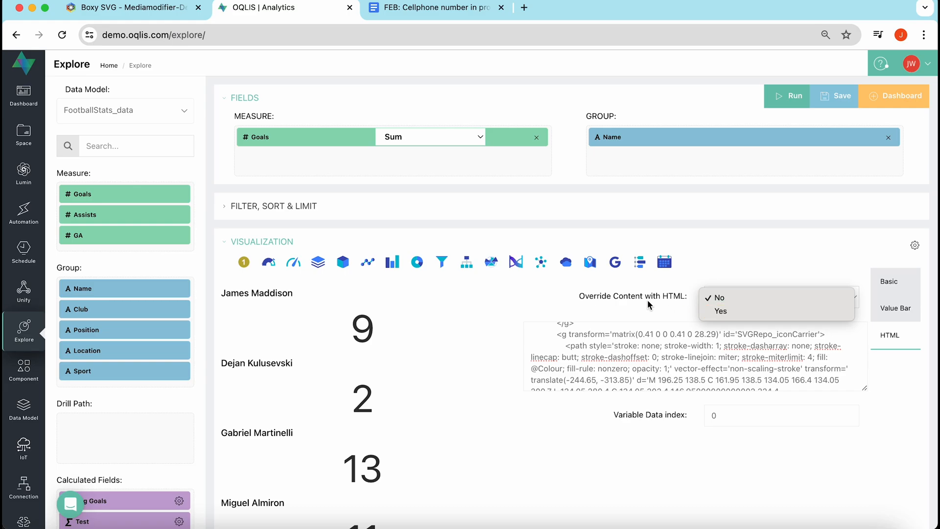
pyautogui.click(717, 312)
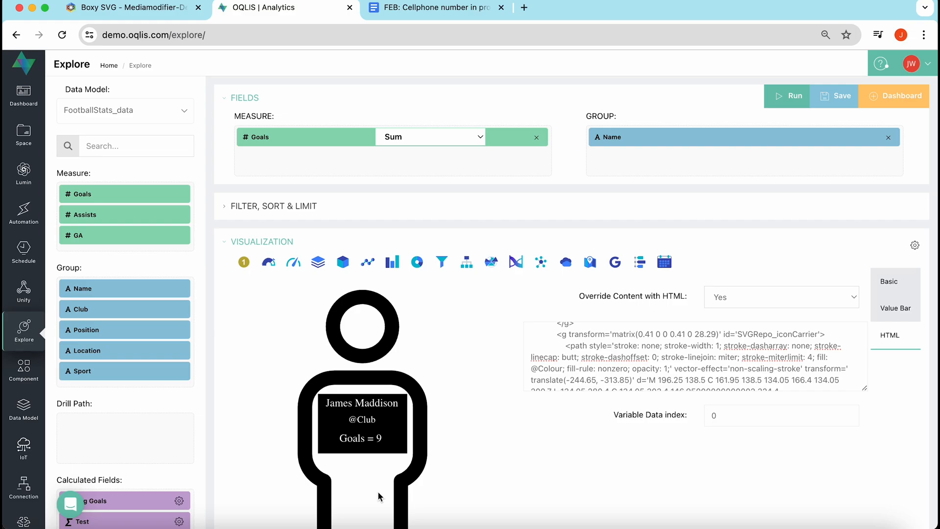
# Save the explore as 'svg testing' in the Home space.
pyautogui.scroll(-2, 379, 496)
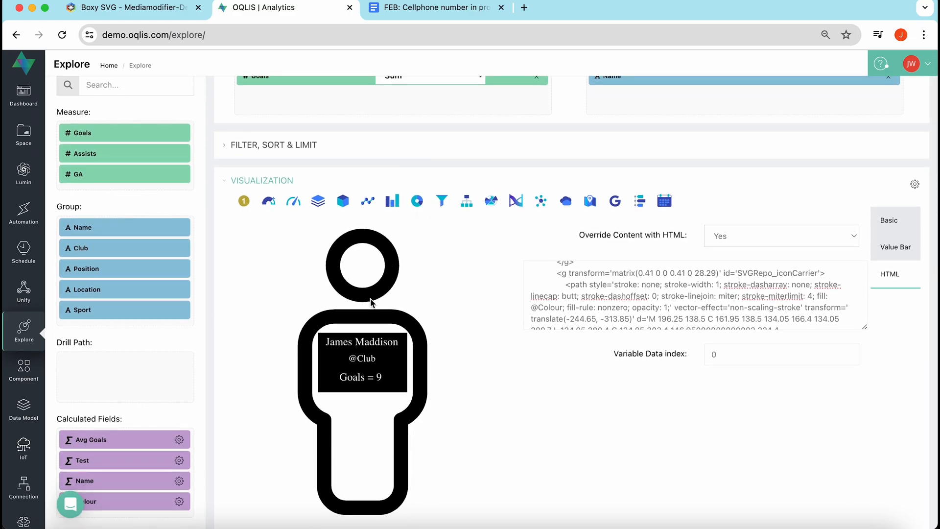
pyautogui.scroll(2, 614, 304)
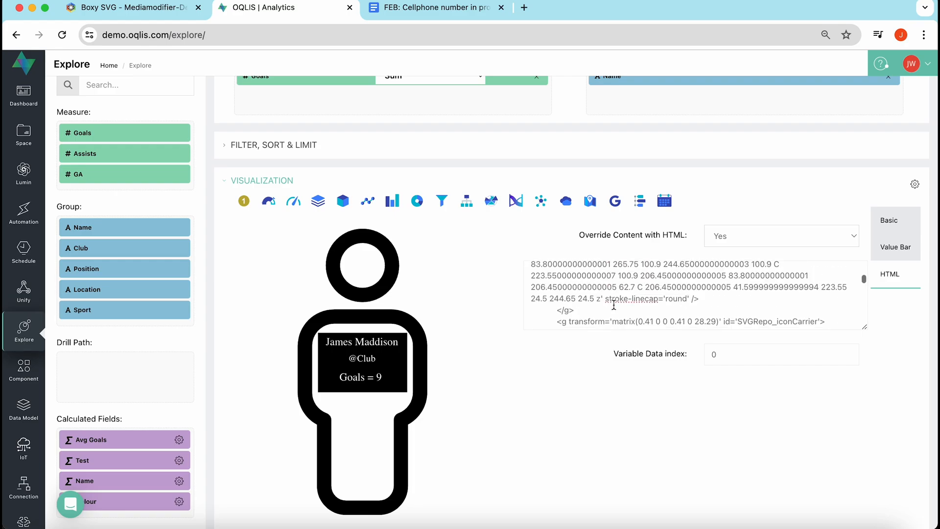
pyautogui.scroll(-4, 614, 305)
pyautogui.scroll(-8, 614, 305)
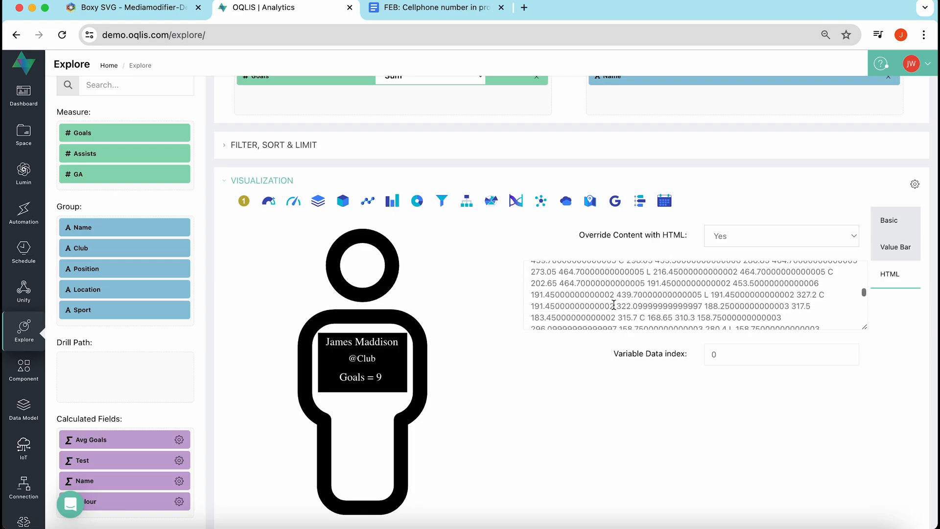
pyautogui.scroll(2, 638, 212)
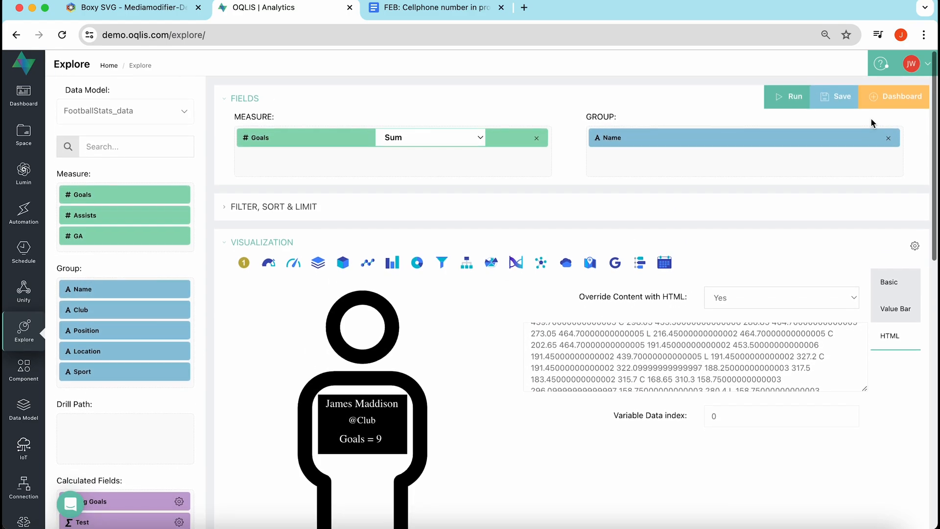
pyautogui.click(841, 101)
pyautogui.click(439, 147)
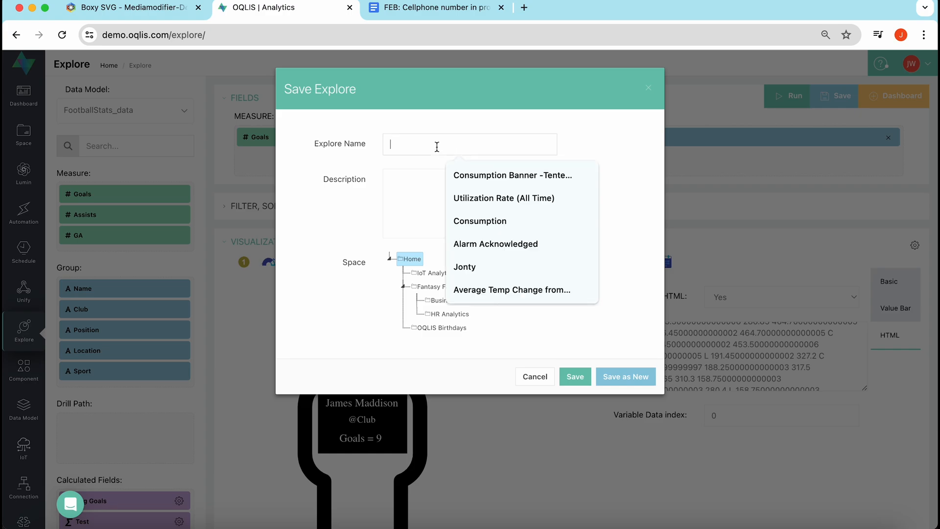
pyautogui.write('svg testing')
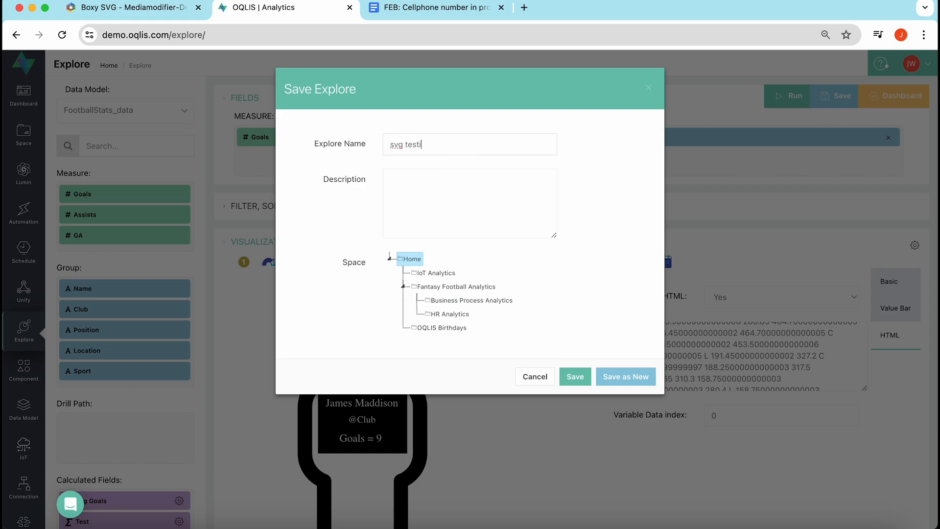
pyautogui.click(574, 377)
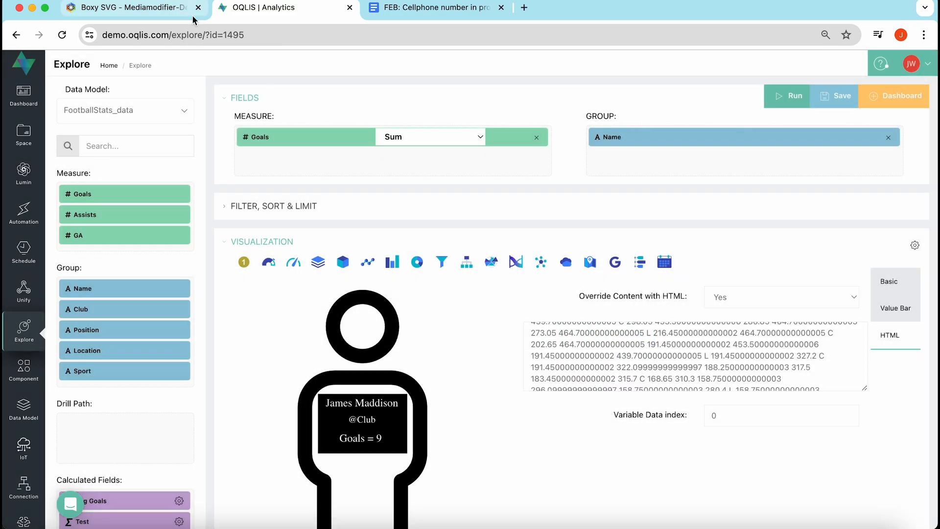
# Reload the saved explore and review the SVG code in the visualization's HTML settings.
pyautogui.click(62, 34)
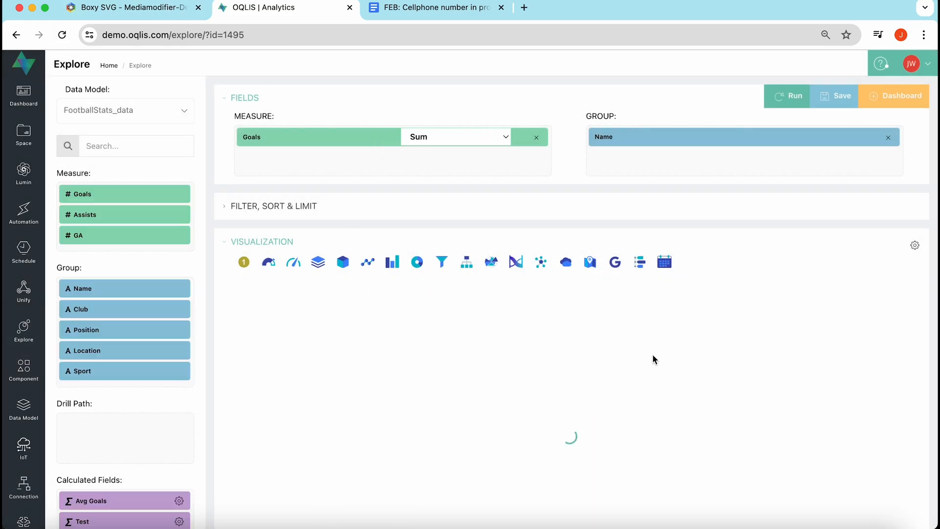
pyautogui.click(916, 247)
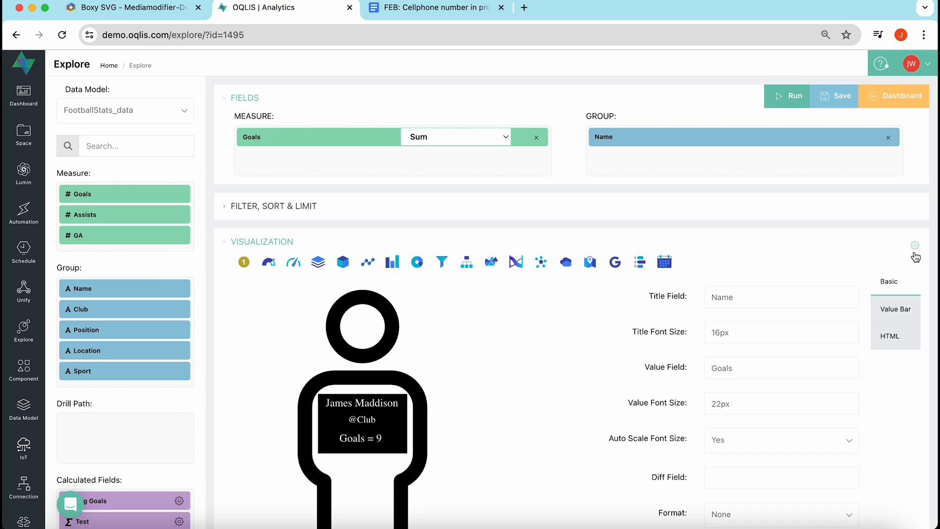
pyautogui.click(892, 335)
pyautogui.scroll(-10, 694, 392)
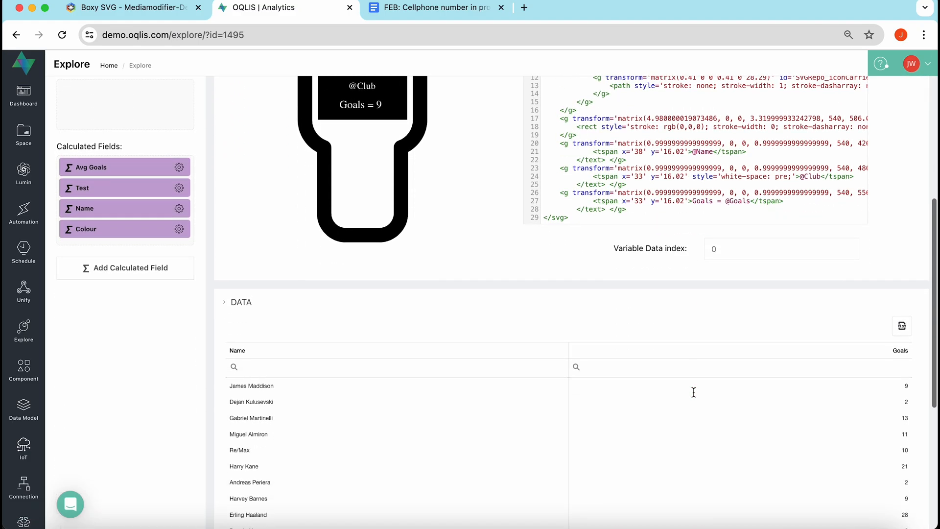
pyautogui.scroll(8, 693, 391)
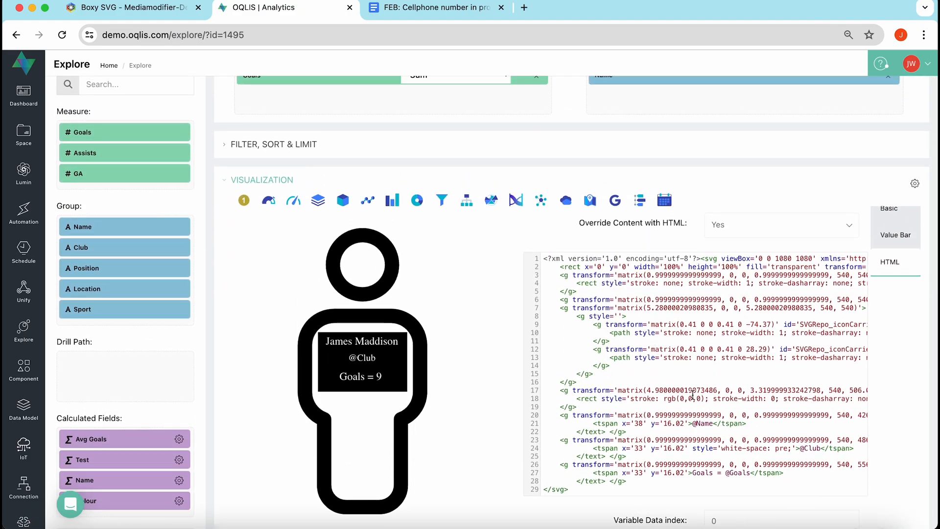
pyautogui.hscroll(15, 693, 395)
pyautogui.hscroll(-15, 692, 394)
pyautogui.scroll(1, 442, 446)
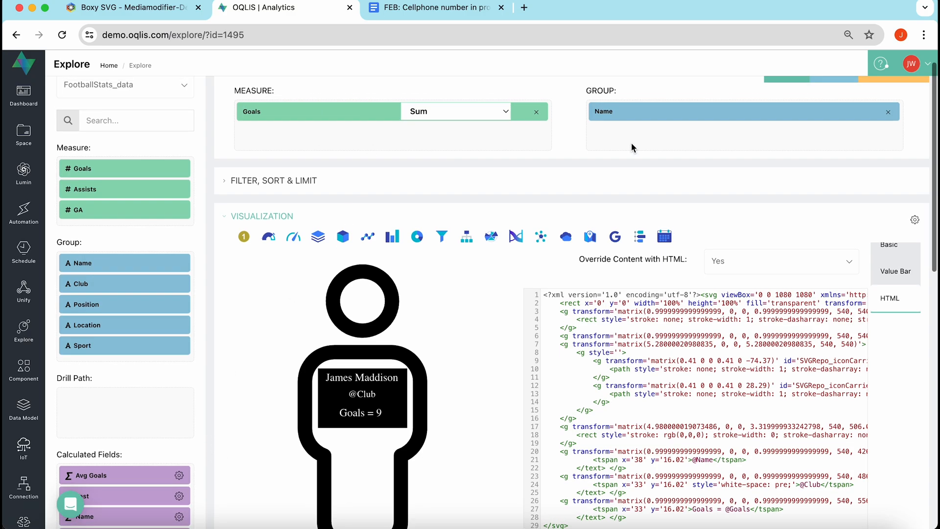
pyautogui.scroll(1, 631, 143)
pyautogui.scroll(-1, 223, 382)
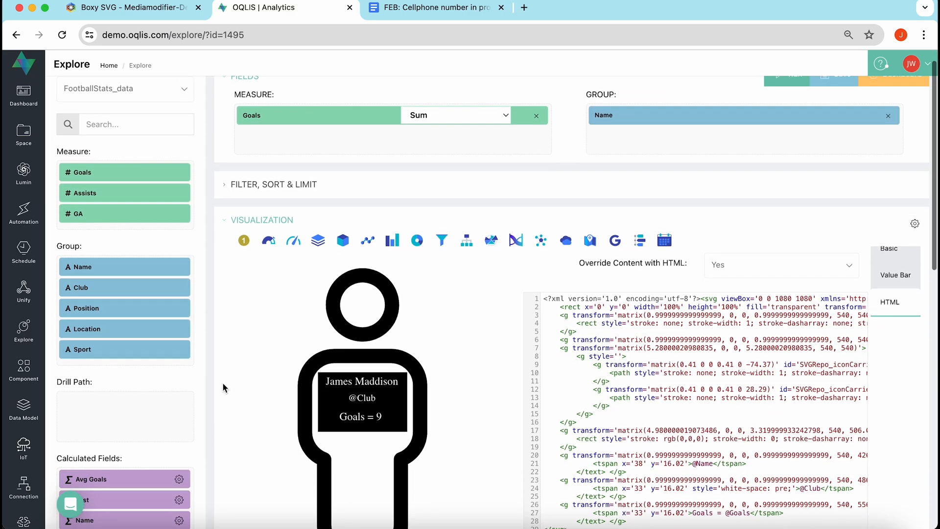
pyautogui.scroll(1, 222, 382)
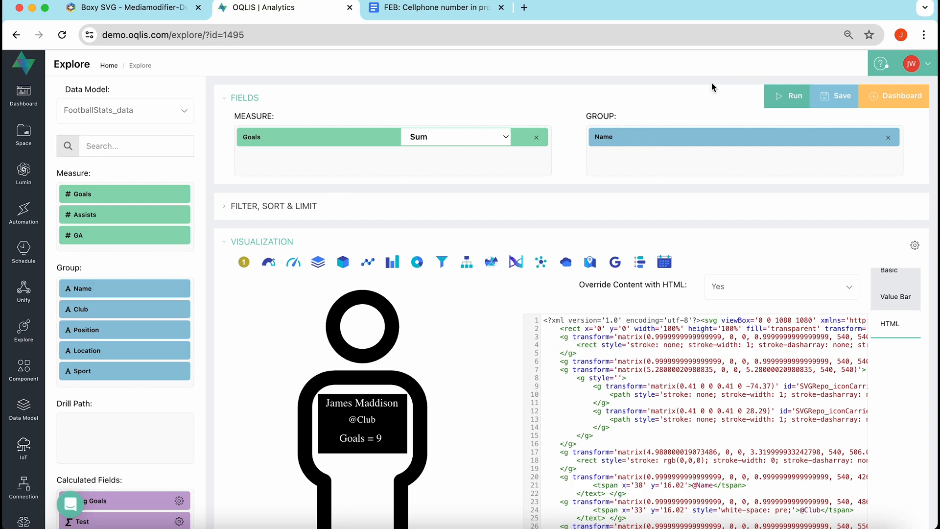
pyautogui.scroll(-4, 179, 462)
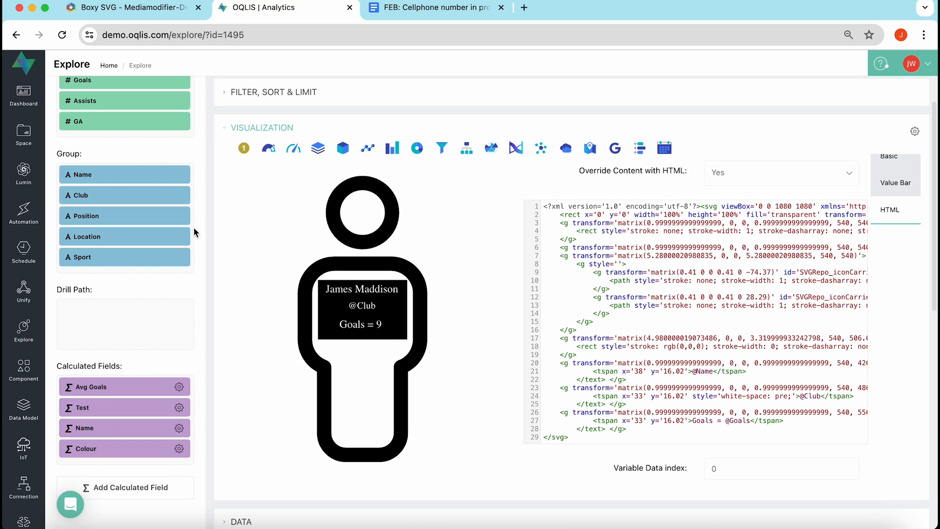
pyautogui.scroll(2, 166, 274)
# Add Club as a second measure aggregated by Maximum.
pyautogui.moveTo(138, 246); pyautogui.dragTo(433, 157)
pyautogui.click(433, 158)
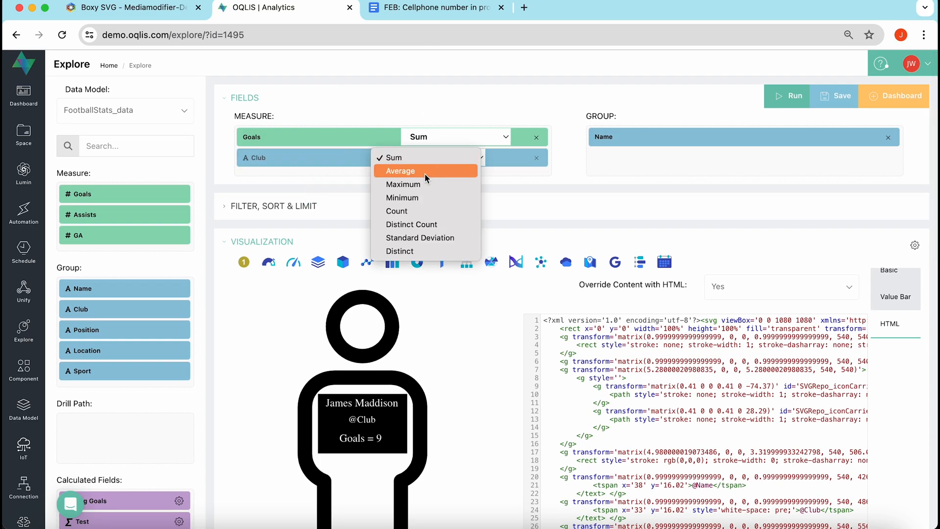
pyautogui.click(422, 183)
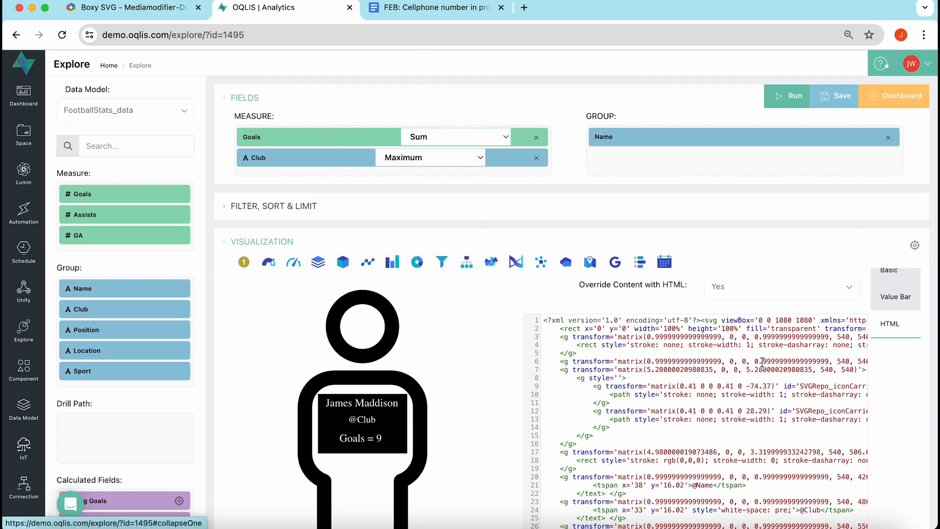
pyautogui.scroll(-2, 763, 361)
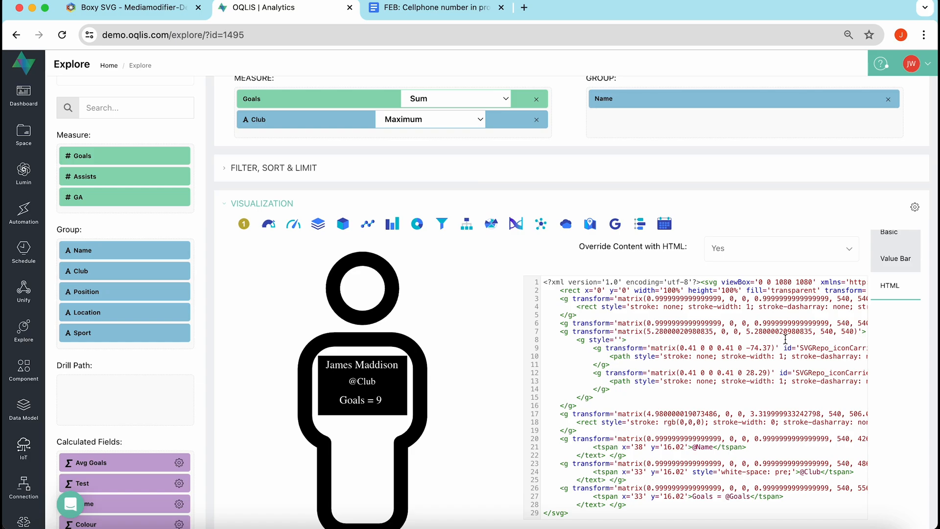
pyautogui.hscroll(3, 663, 419)
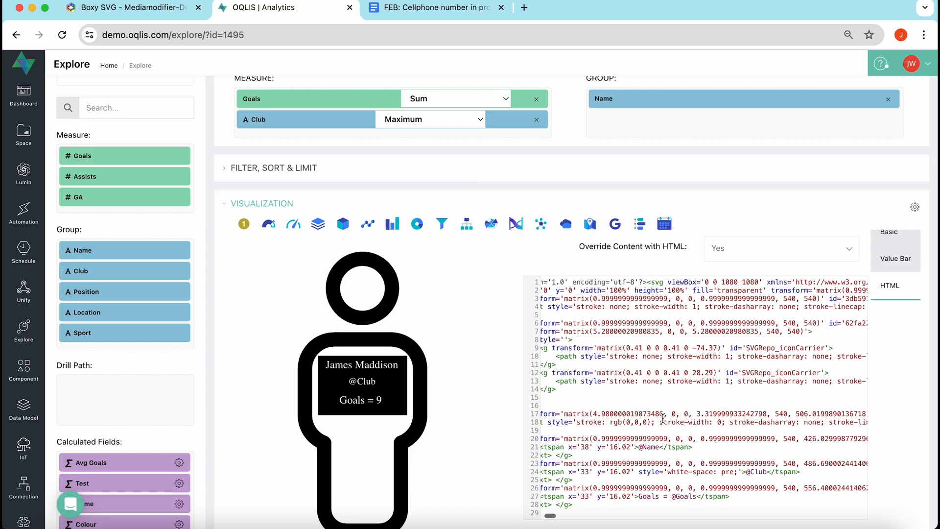
pyautogui.moveTo(672, 498); pyautogui.dragTo(694, 498)
pyautogui.click(677, 496)
pyautogui.moveTo(696, 496); pyautogui.dragTo(676, 497)
pyautogui.hscroll(5, 736, 457)
pyautogui.moveTo(645, 472); pyautogui.dragTo(626, 472)
pyautogui.hscroll(5, 781, 457)
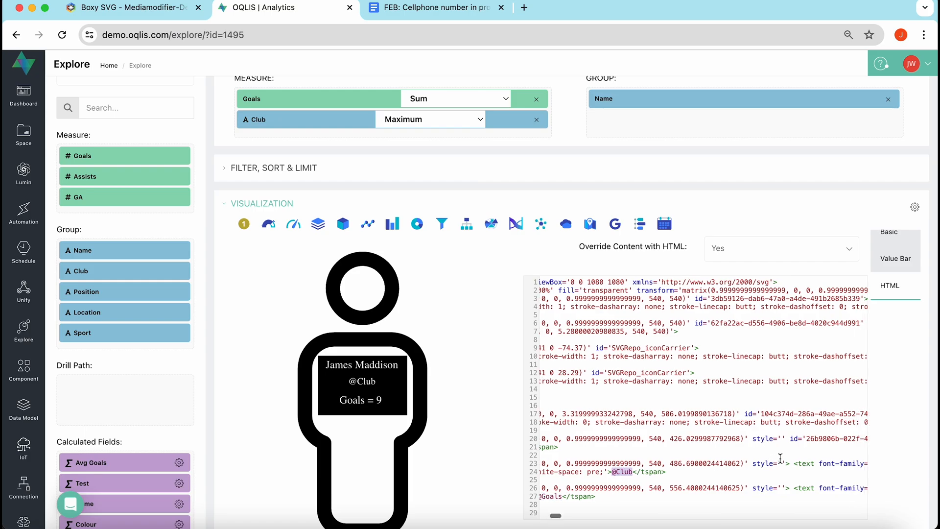
pyautogui.hscroll(5, 781, 457)
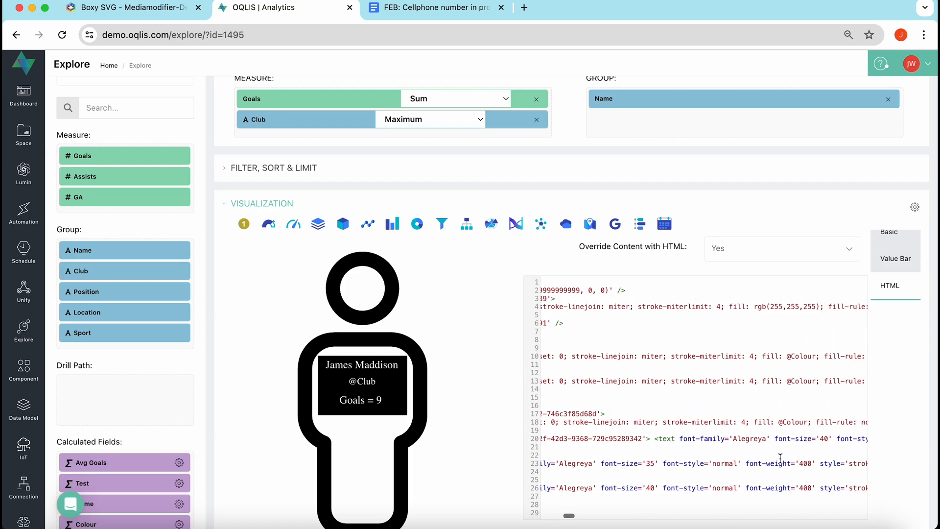
pyautogui.hscroll(15, 780, 457)
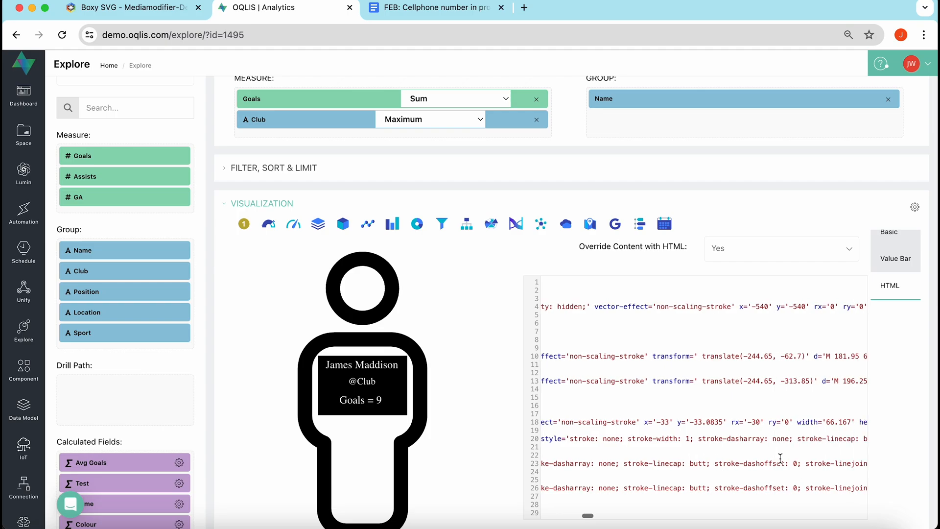
pyautogui.hscroll(-17, 781, 457)
pyautogui.hscroll(-12, 780, 459)
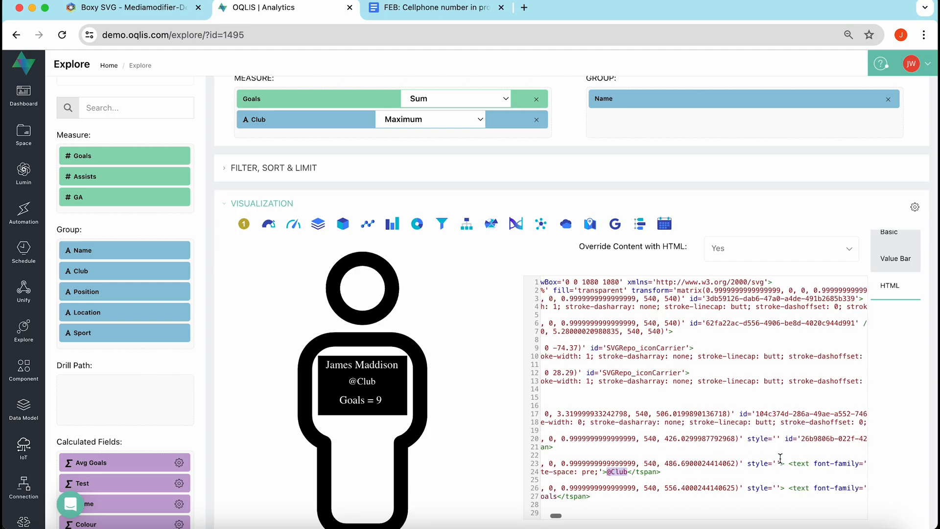
pyautogui.click(725, 473)
pyautogui.hscroll(-3, 746, 421)
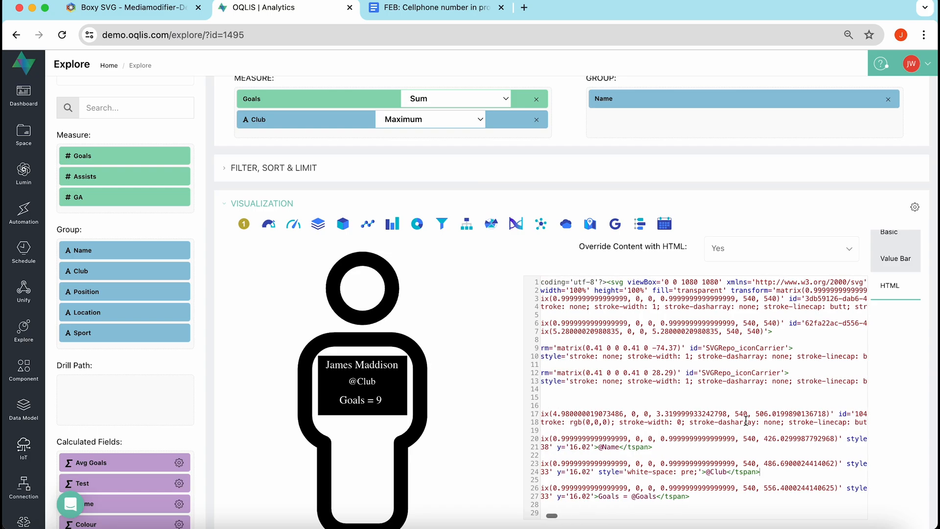
pyautogui.hscroll(-2, 746, 421)
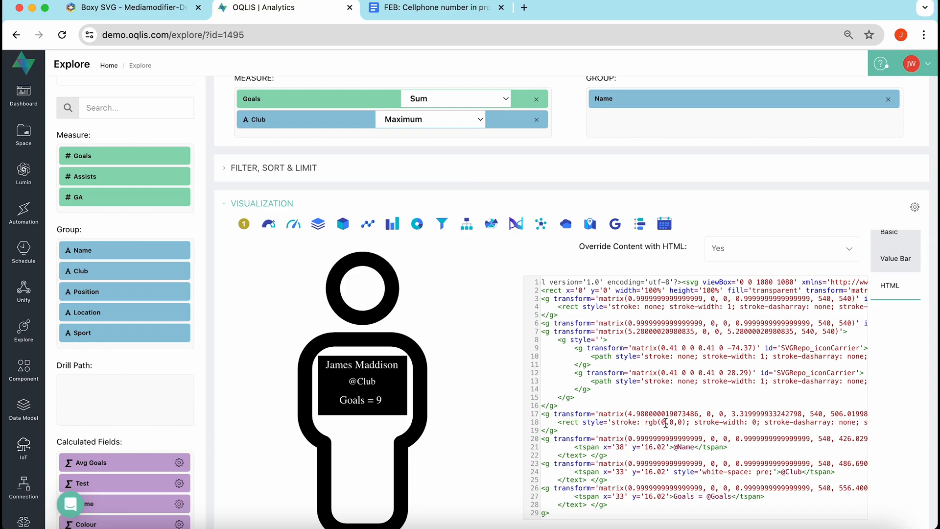
pyautogui.hscroll(5, 704, 421)
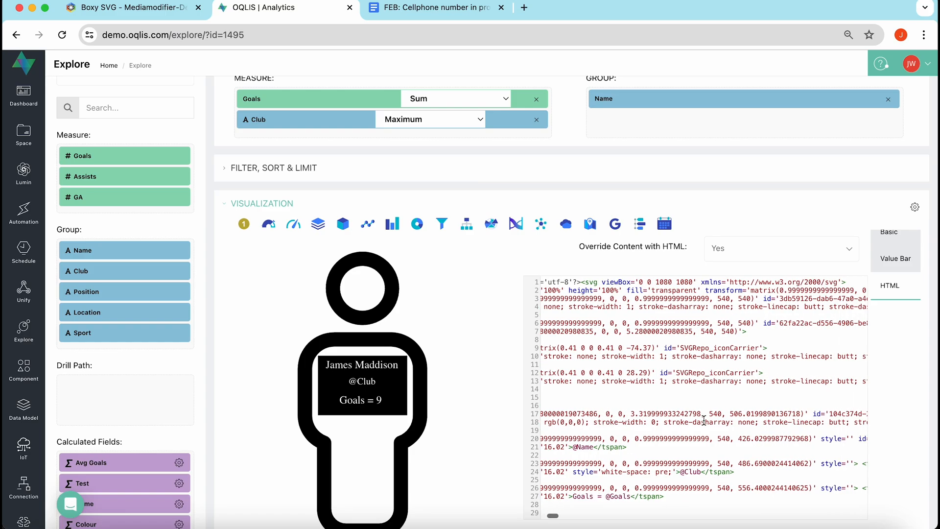
pyautogui.hscroll(-5, 703, 420)
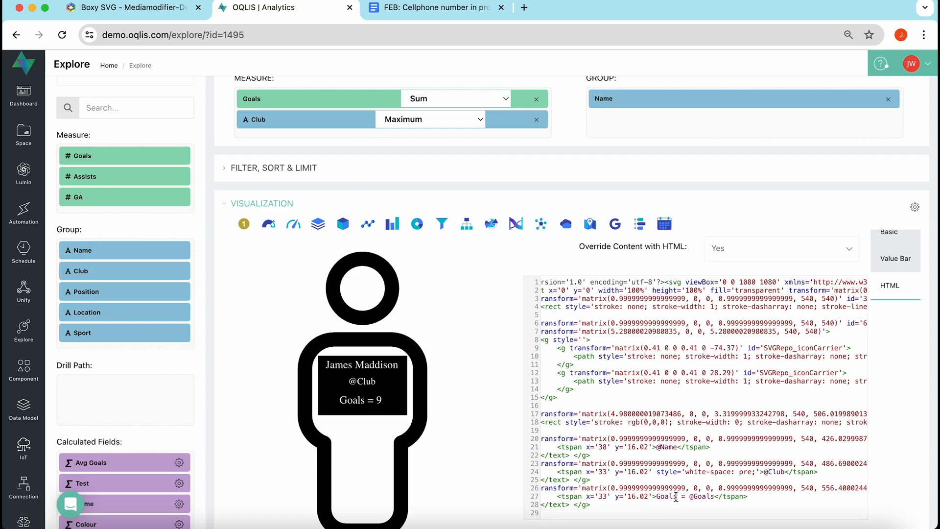
# Change the figure's label text from 'Goals' to 'Assists'.
pyautogui.press('BackSpace')
pyautogui.press('BackSpace')
pyautogui.press('BackSpace')
pyautogui.press('BackSpace')
pyautogui.press('BackSpace')
pyautogui.write('Assists')
pyautogui.hscroll(10, 736, 456)
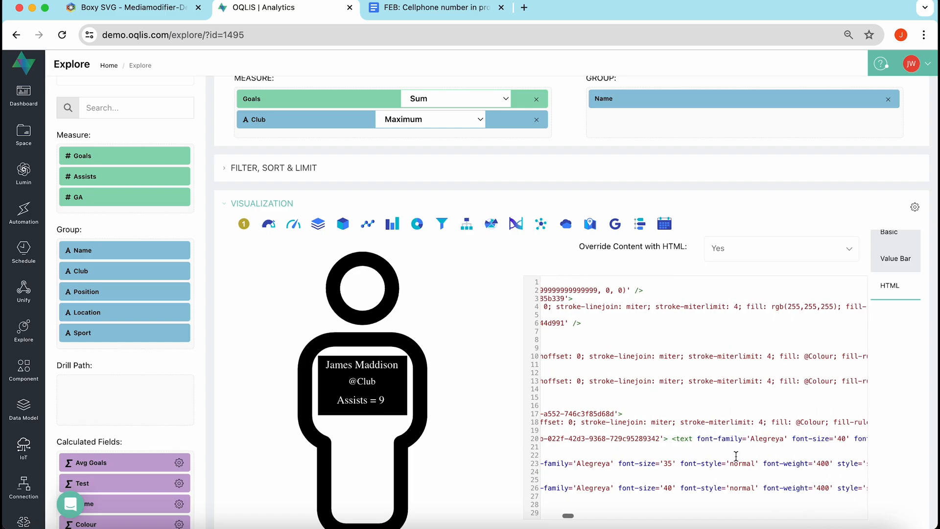
pyautogui.hscroll(5, 736, 456)
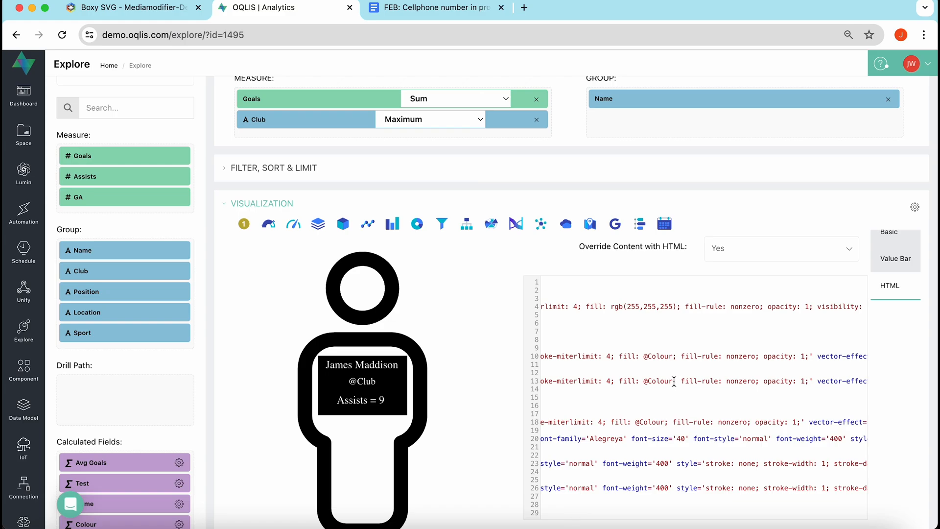
pyautogui.moveTo(673, 381); pyautogui.dragTo(646, 382)
pyautogui.press('BackSpace')
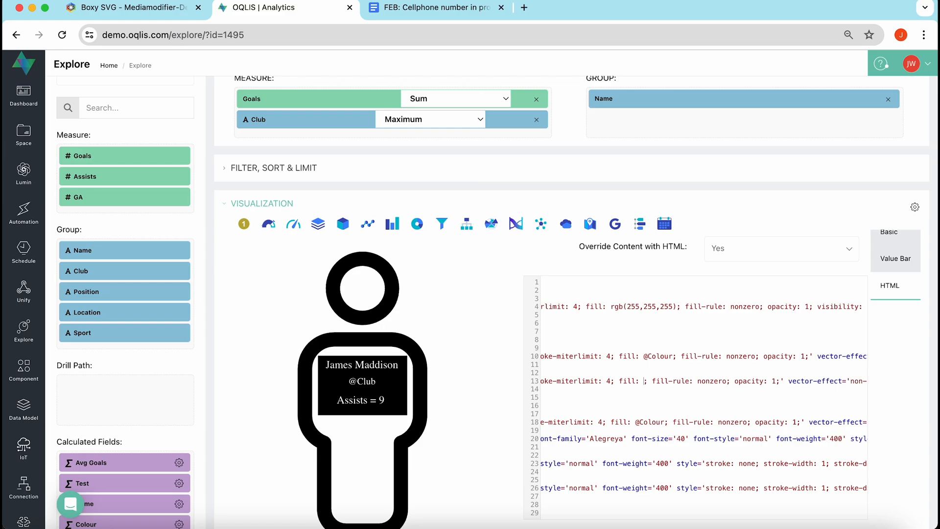
pyautogui.write('blue')
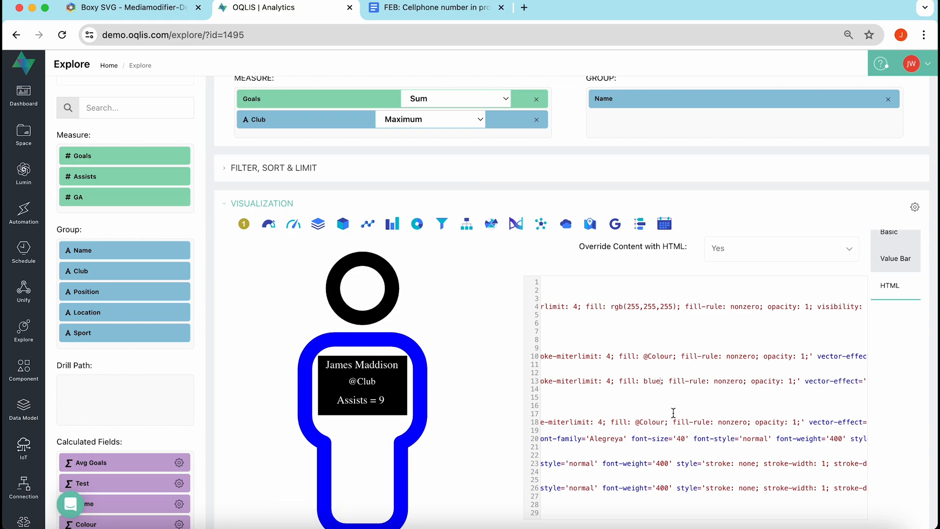
pyautogui.press('BackSpace')
pyautogui.press('BackSpace')
pyautogui.press('BackSpace')
pyautogui.press('BackSpace')
pyautogui.write('@Colour')
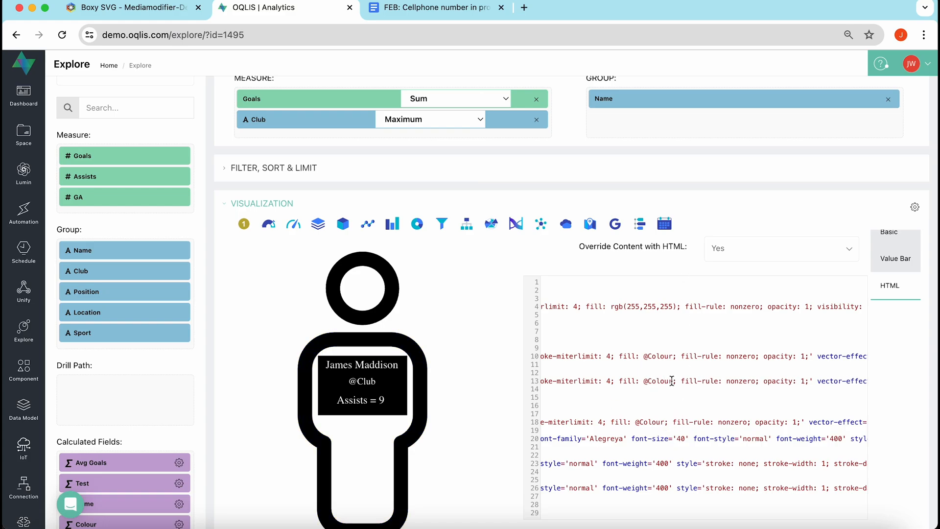
pyautogui.moveTo(672, 381); pyautogui.dragTo(648, 381)
# Add the Colour calculated field as a measure below Club.
pyautogui.scroll(-3, 151, 441)
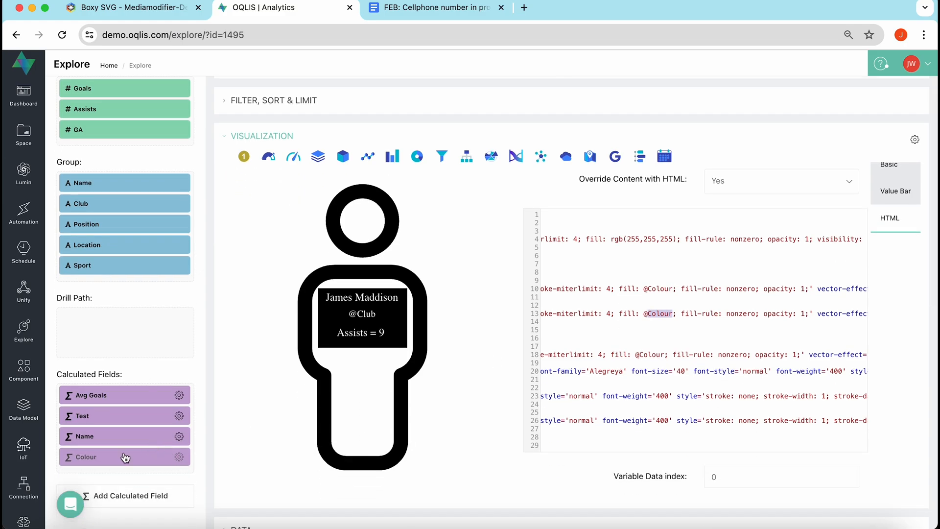
pyautogui.moveTo(125, 458); pyautogui.dragTo(305, 182)
pyautogui.scroll(-3, 225, 453)
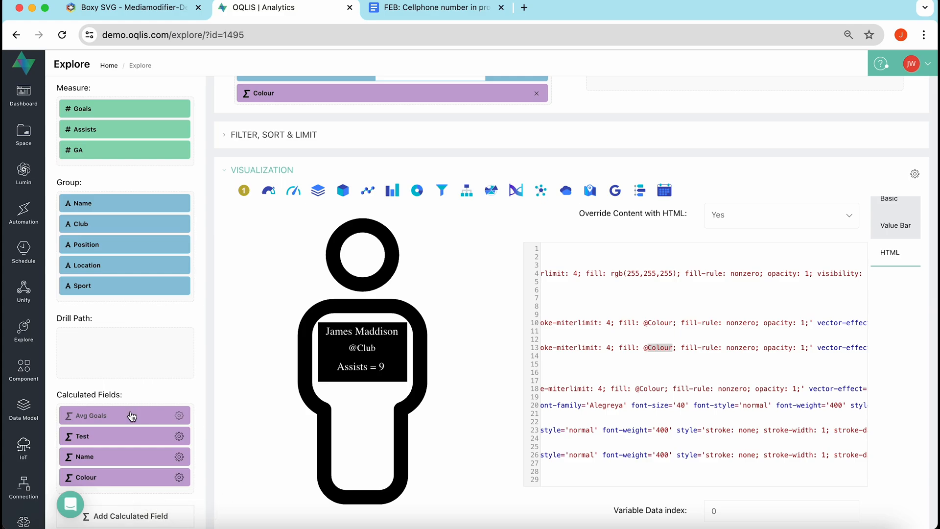
# Review the Colour field's club-to-hex CASE formula and close the editor without changes.
pyautogui.click(179, 478)
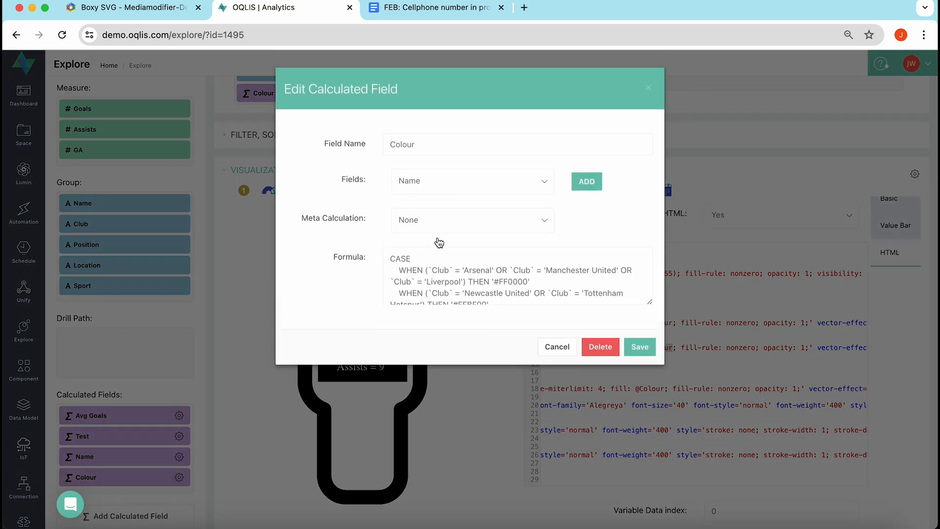
pyautogui.scroll(-3, 440, 279)
pyautogui.scroll(3, 440, 282)
pyautogui.rightClick(430, 268)
pyautogui.click(373, 286)
pyautogui.moveTo(428, 270); pyautogui.dragTo(455, 270)
pyautogui.moveTo(533, 280); pyautogui.dragTo(493, 282)
pyautogui.click(484, 282)
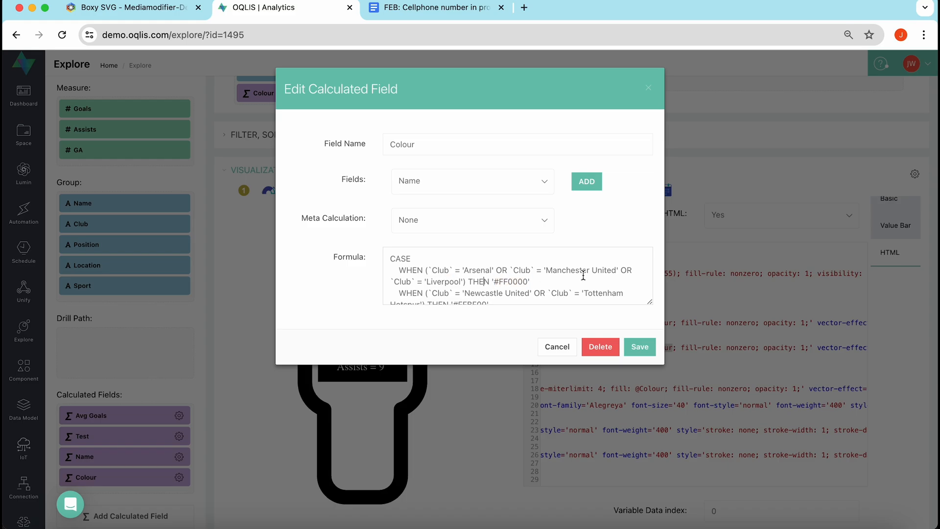
pyautogui.click(443, 290)
pyautogui.scroll(-1, 536, 285)
pyautogui.scroll(-2, 536, 284)
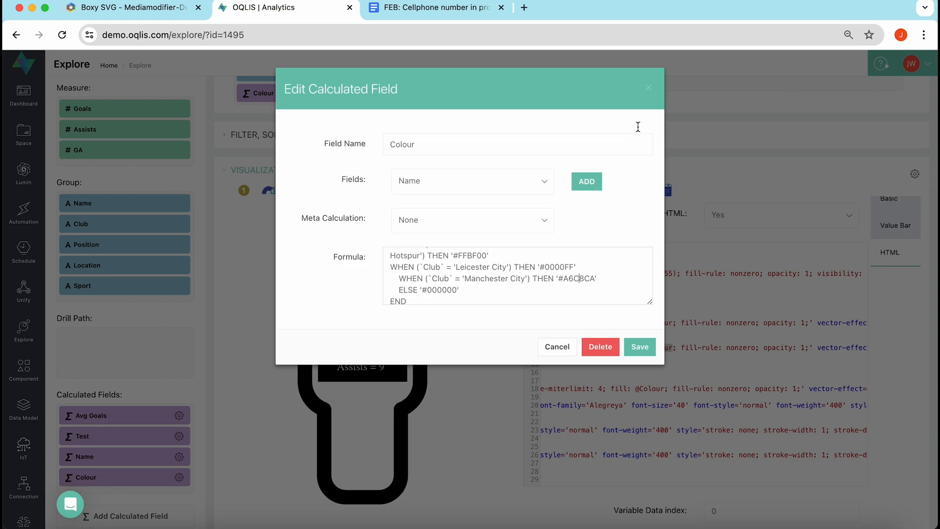
pyautogui.click(648, 88)
pyautogui.scroll(2, 396, 204)
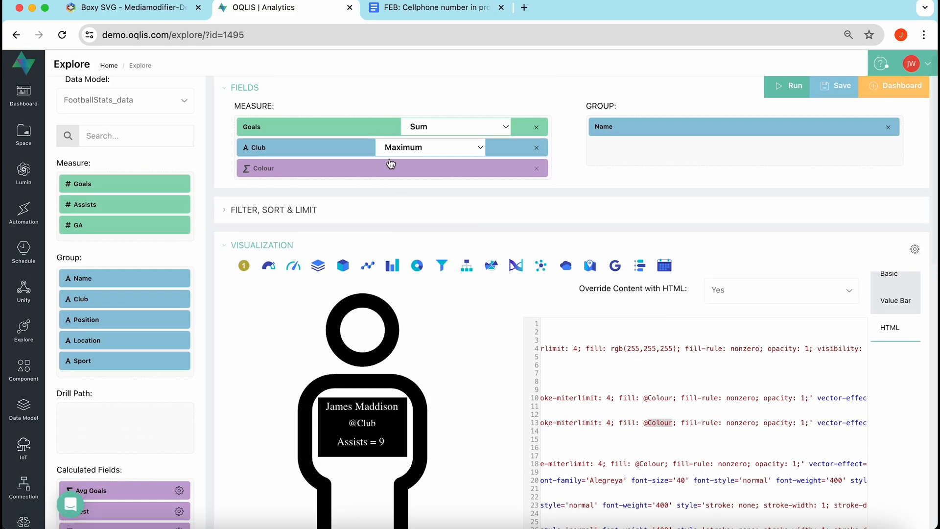
# Open the Dashboard list and filter it by 'svg' to find SVG Man.
pyautogui.hscroll(-2, 566, 455)
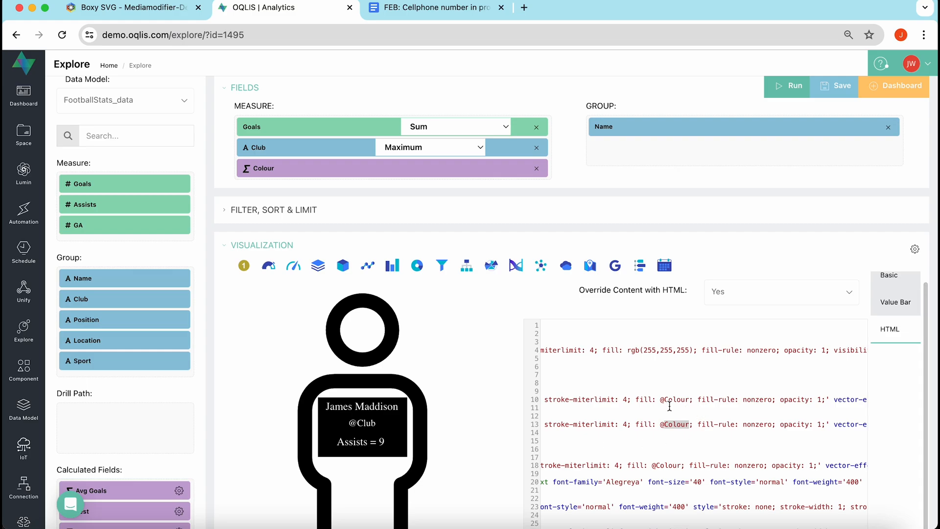
pyautogui.hscroll(-2, 636, 440)
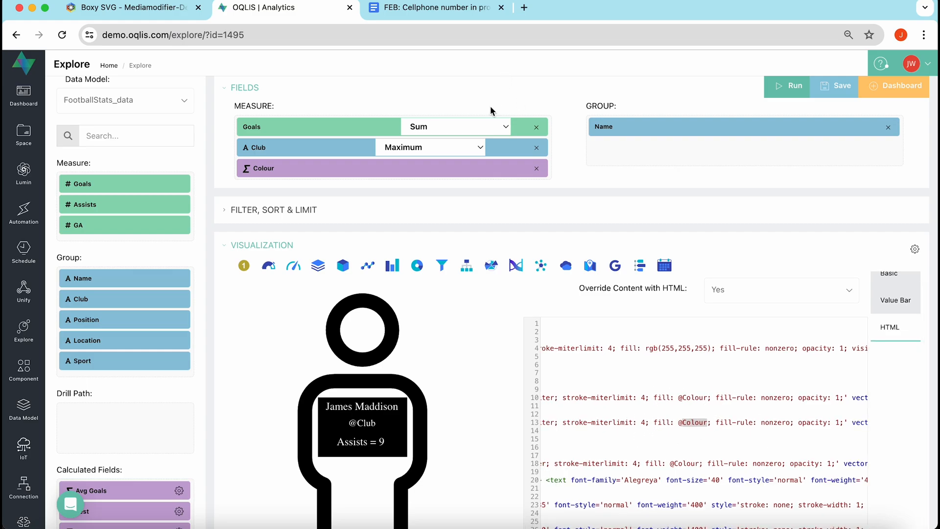
pyautogui.scroll(-4, 481, 393)
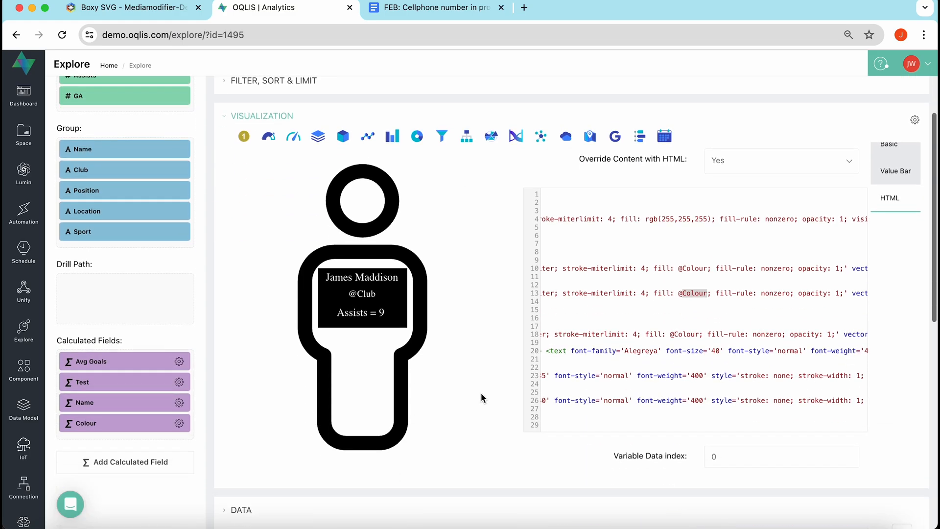
pyautogui.scroll(5, 481, 393)
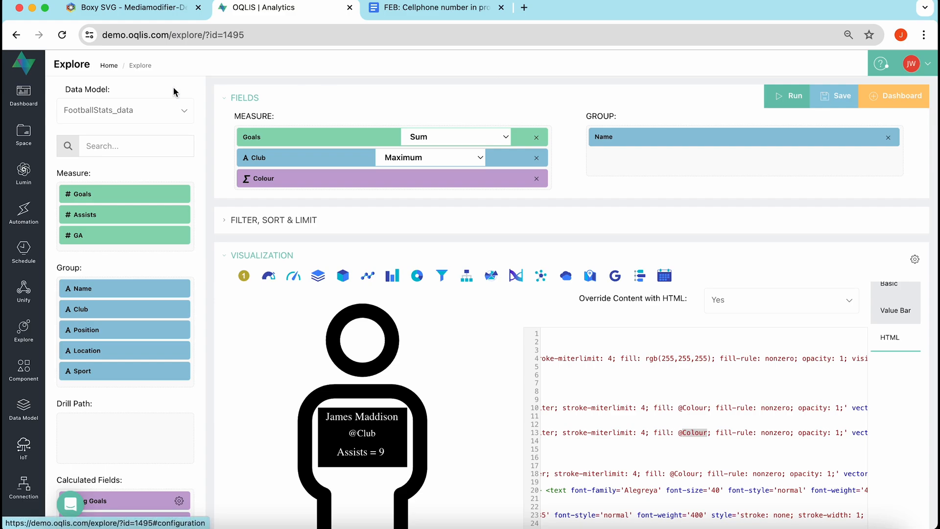
pyautogui.click(23, 96)
pyautogui.write('svg')
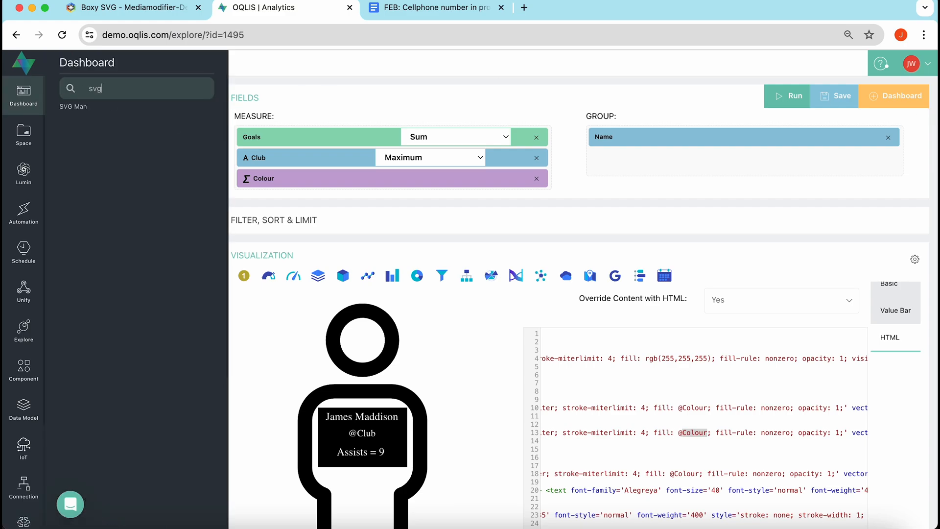
# Open the SVG Man dashboard and inspect the blue player figure beside the Footballers Datagrid.
pyautogui.click(79, 106)
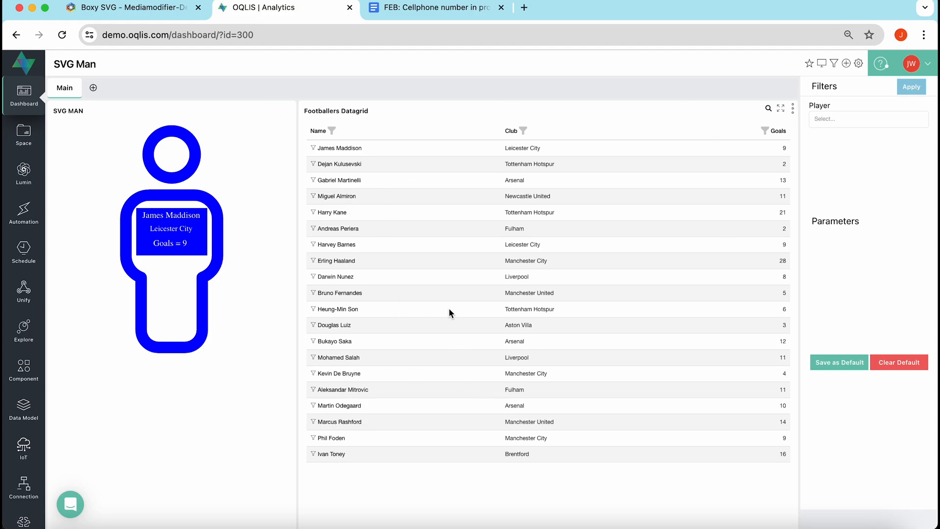
pyautogui.scroll(-5, 449, 308)
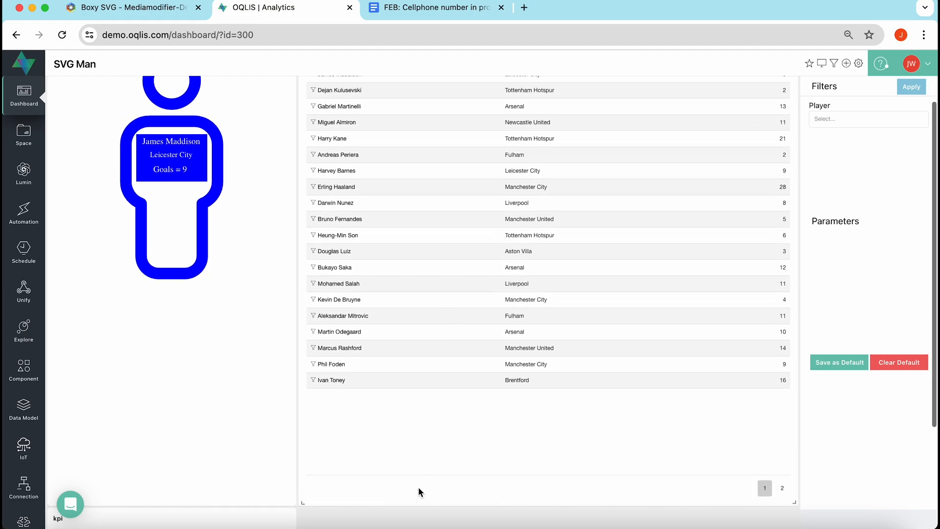
pyautogui.scroll(5, 418, 487)
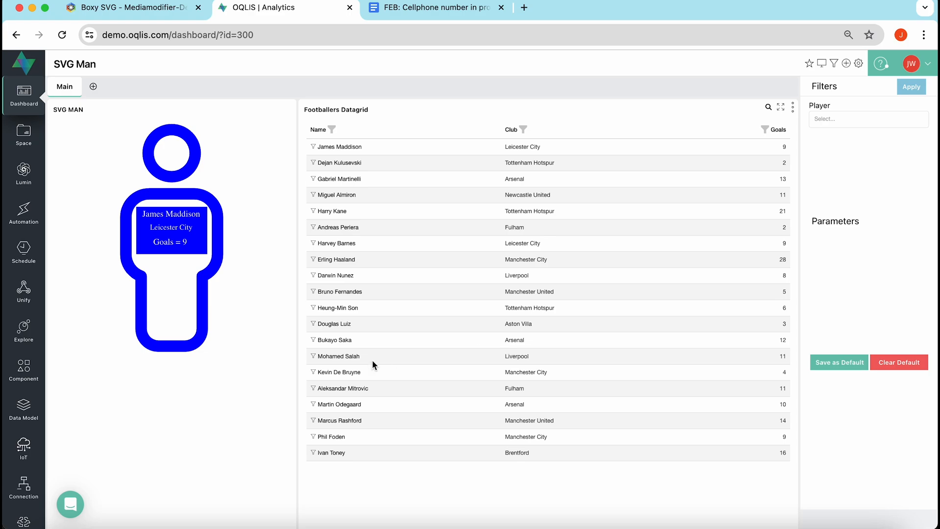
# Filter to Bukayo Saka and check the figure text, then switch the filter to Erling Haaland.
pyautogui.click(335, 340)
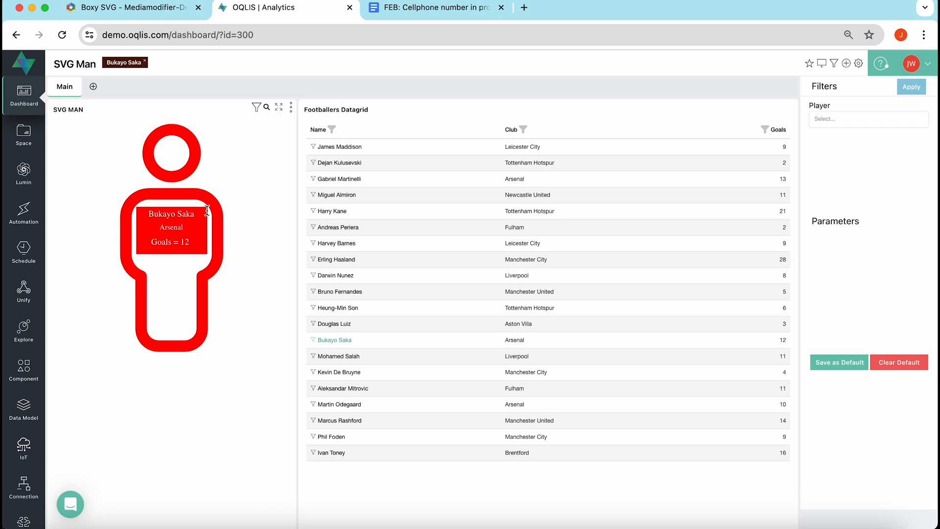
pyautogui.moveTo(200, 214); pyautogui.dragTo(152, 213)
pyautogui.click(188, 227)
pyautogui.moveTo(196, 243); pyautogui.dragTo(150, 245)
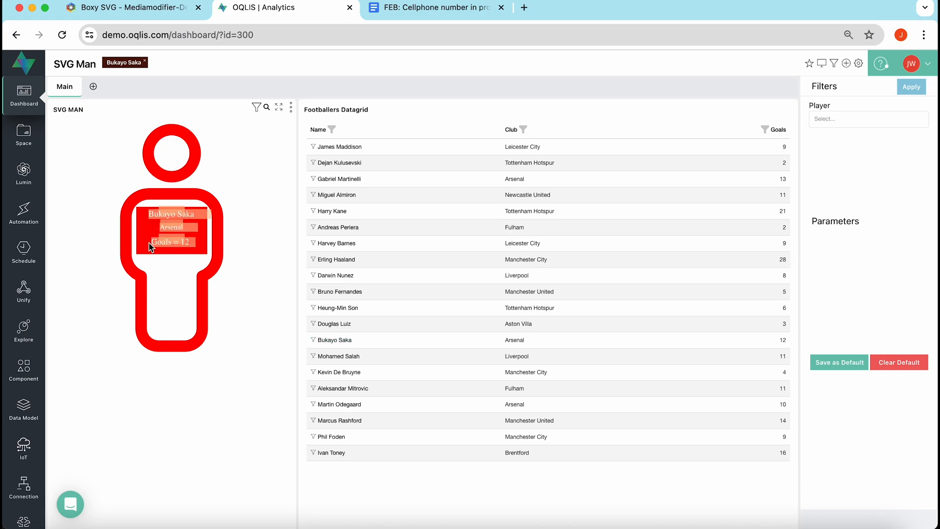
pyautogui.click(181, 253)
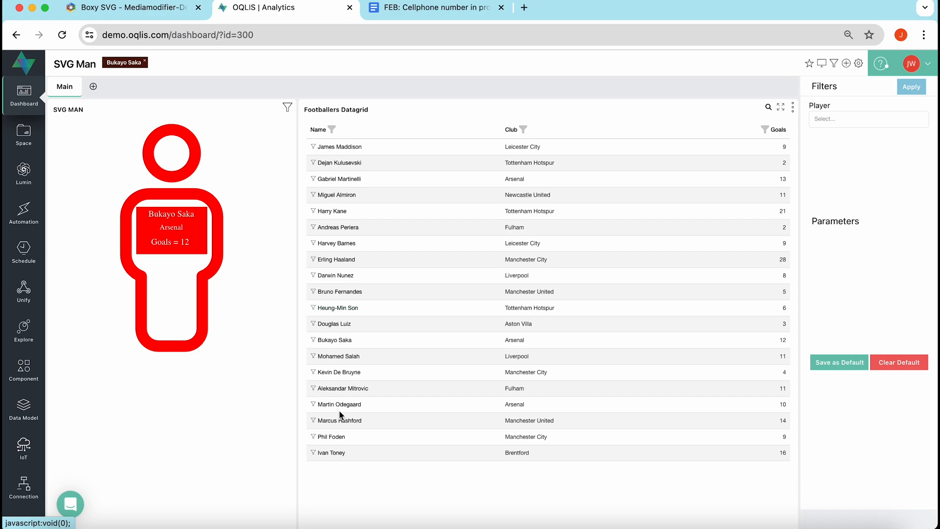
pyautogui.click(144, 60)
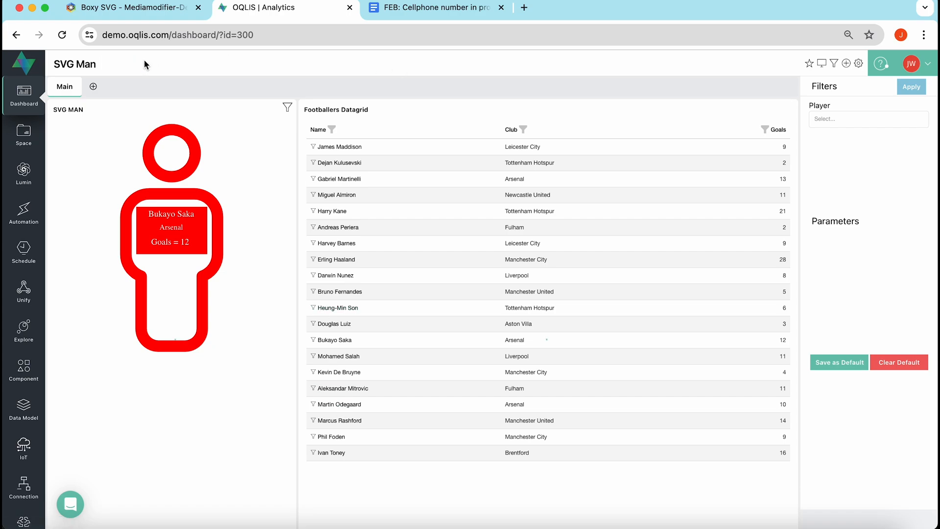
pyautogui.click(343, 261)
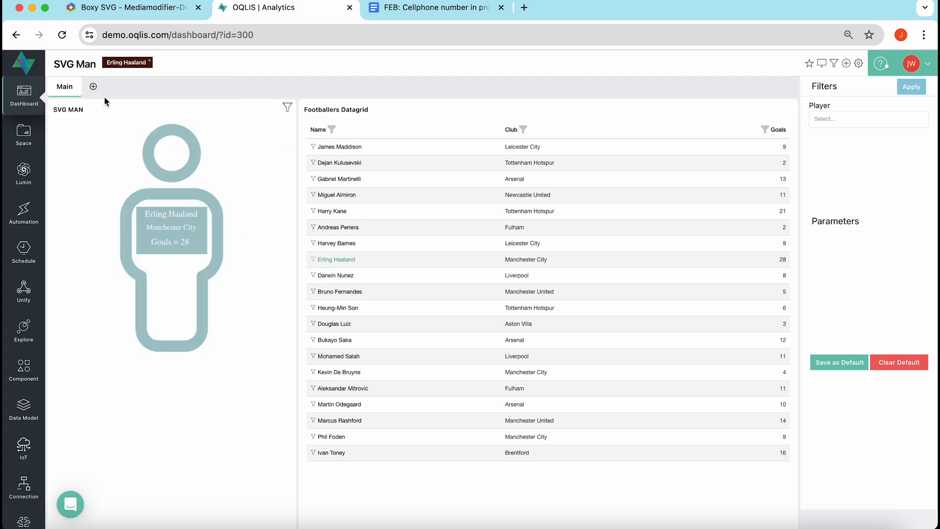
# Open the SVG MAN chart in Explore and show its visualization HTML content settings.
pyautogui.click(72, 110)
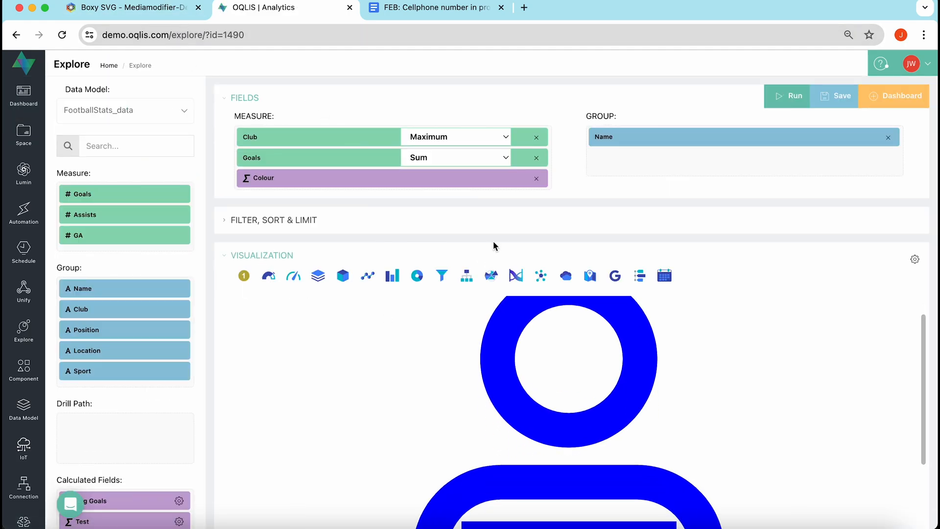
pyautogui.scroll(-3, 493, 241)
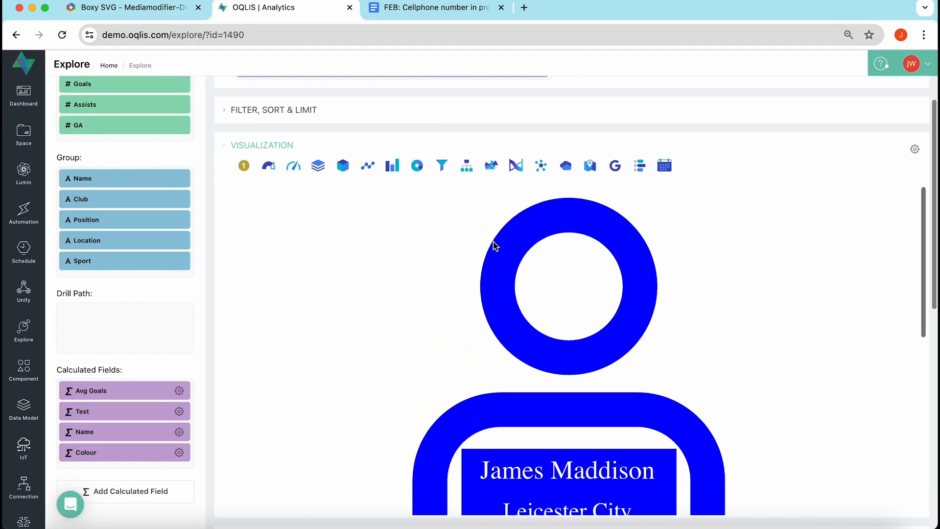
pyautogui.click(914, 149)
pyautogui.click(901, 244)
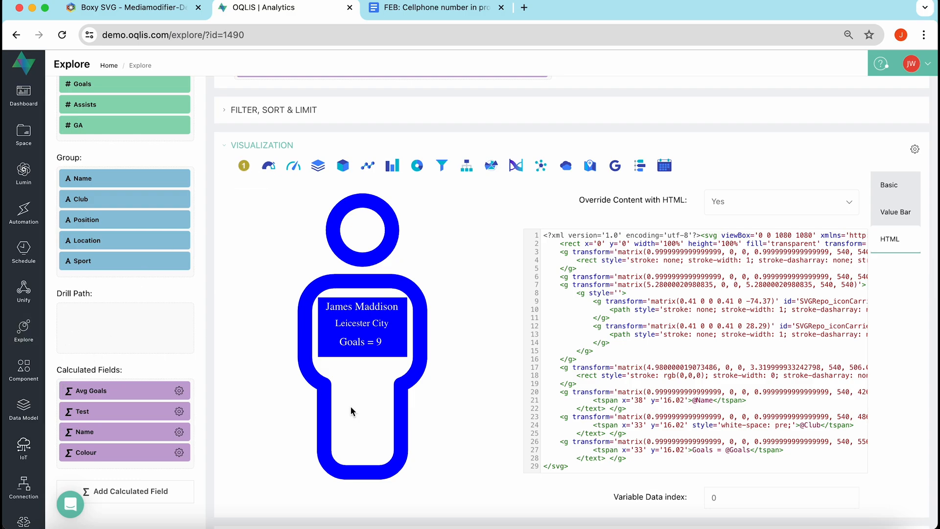
pyautogui.hscroll(15, 655, 406)
pyautogui.hscroll(-10, 654, 405)
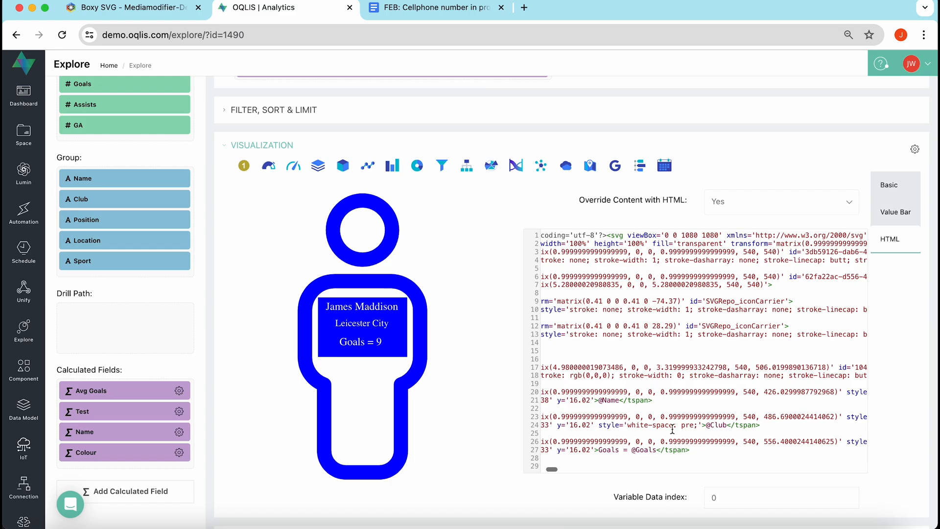
pyautogui.moveTo(655, 450); pyautogui.dragTo(632, 450)
pyautogui.click(656, 451)
pyautogui.scroll(3, 637, 450)
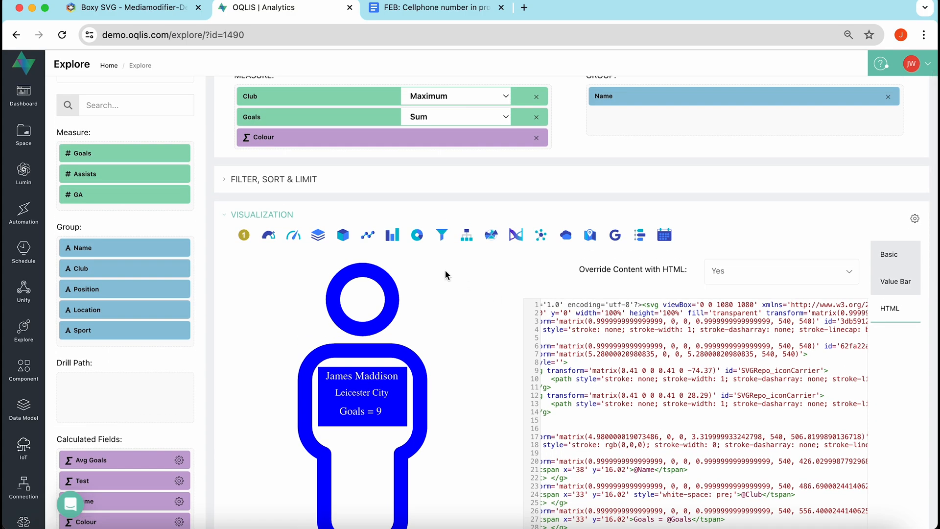
pyautogui.scroll(2, 444, 271)
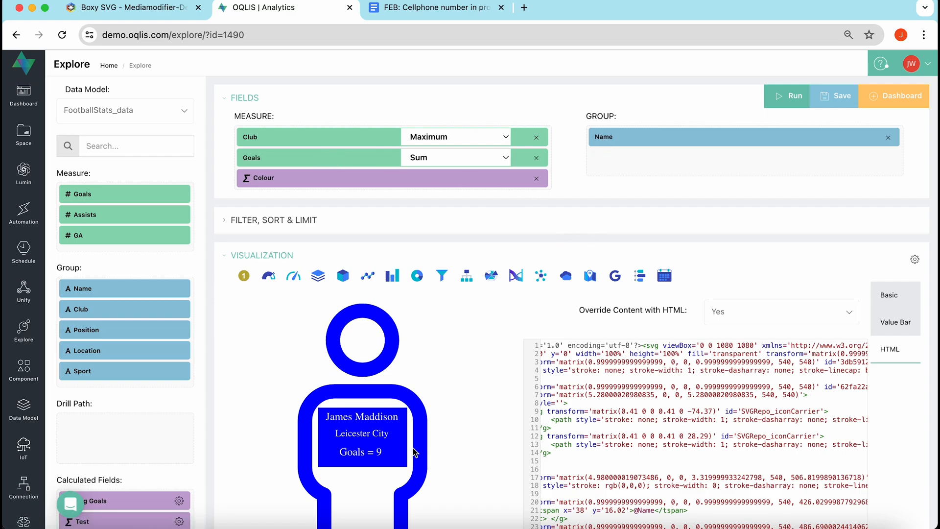
pyautogui.scroll(-3, 440, 422)
pyautogui.scroll(2, 439, 422)
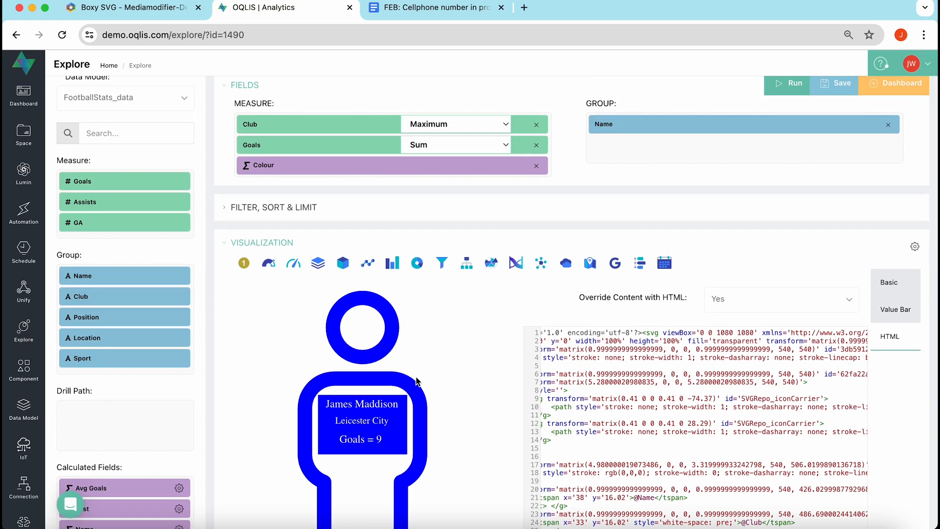
pyautogui.scroll(-3, 418, 382)
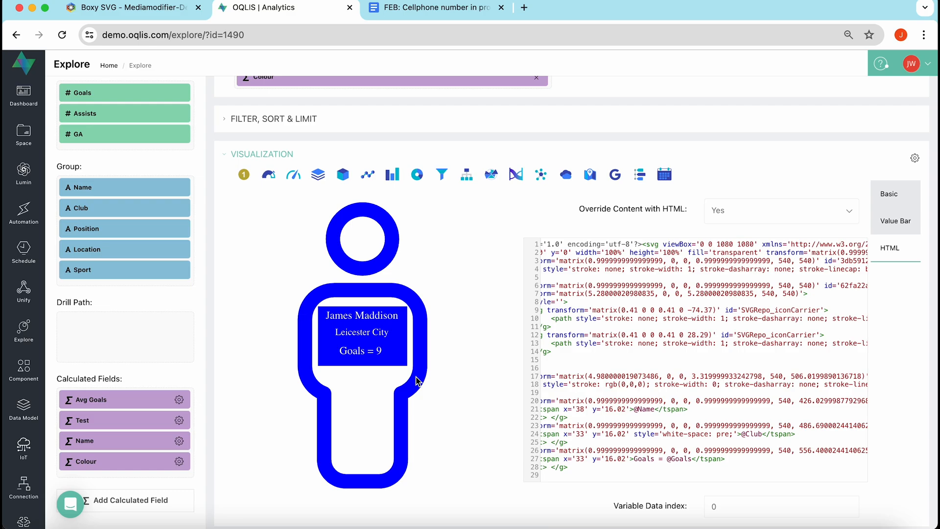
pyautogui.click(915, 160)
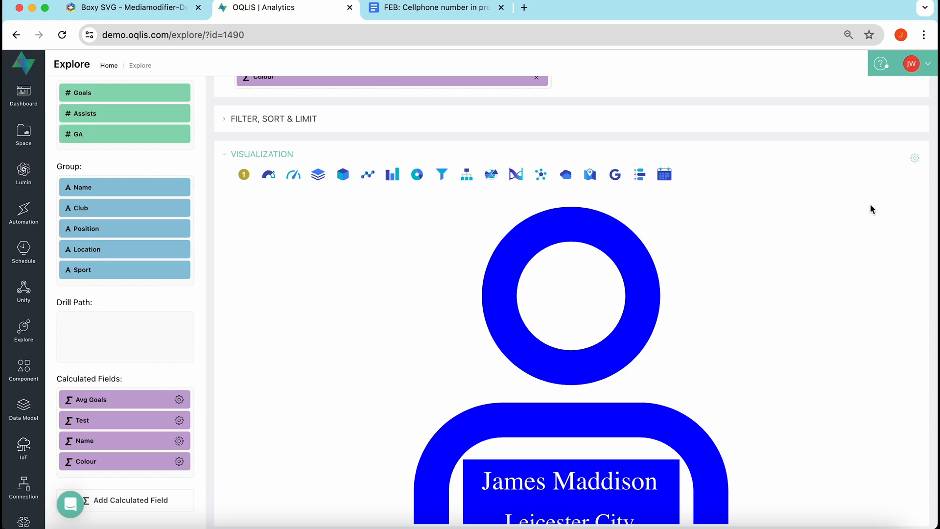
pyautogui.scroll(-3, 713, 377)
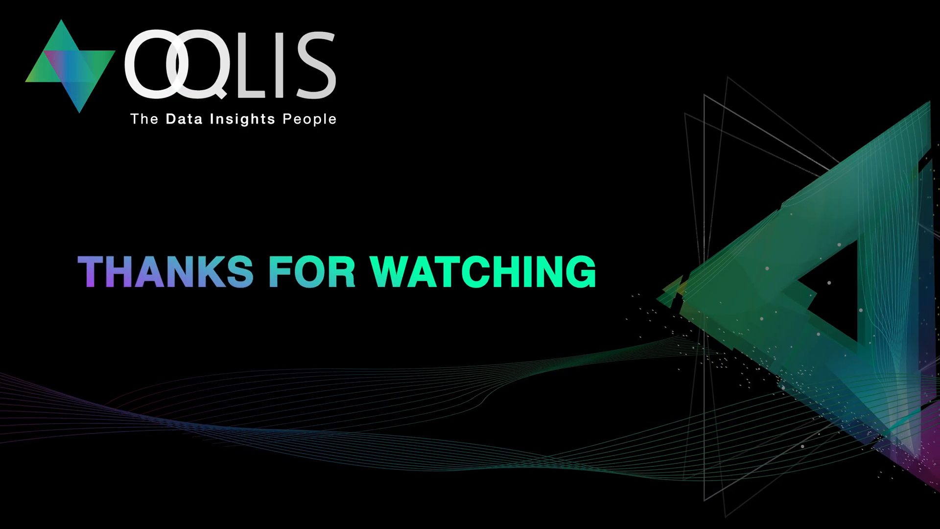